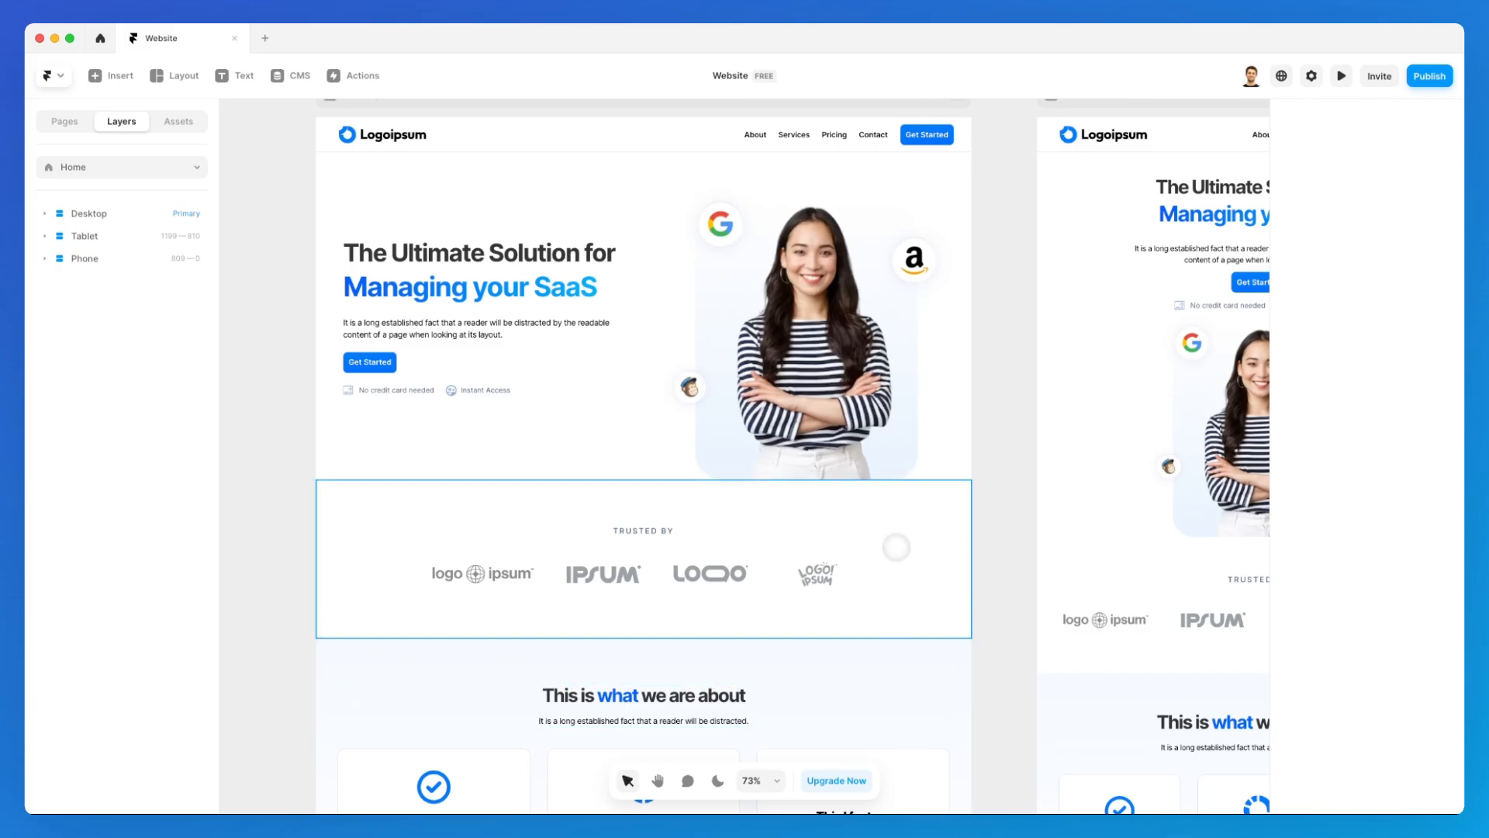
Step: Remove the existing Hover and Appear effects from the hero image in the desktop layout
left_click(826, 340)
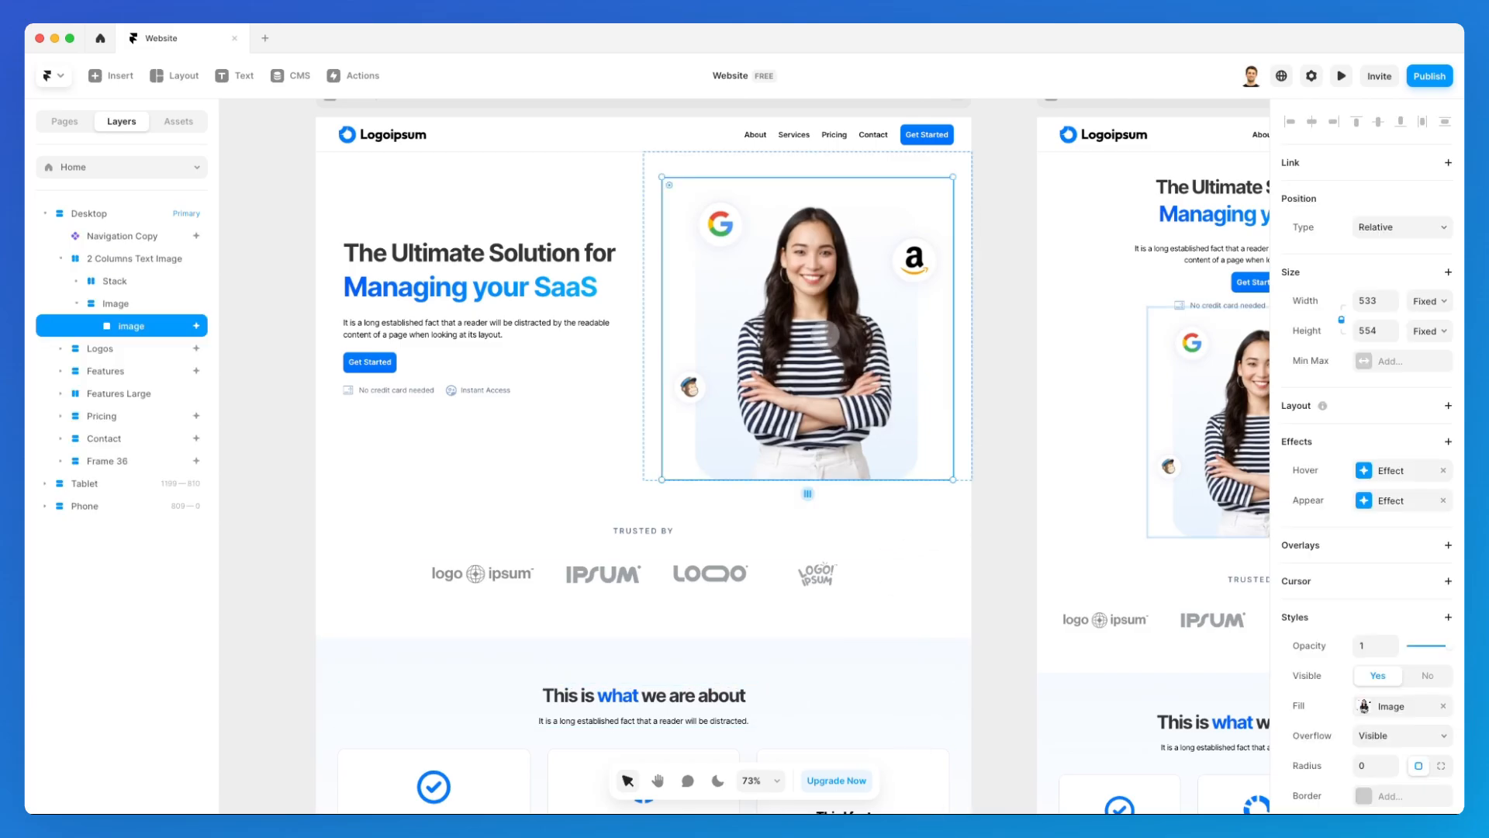
left_click(1443, 471)
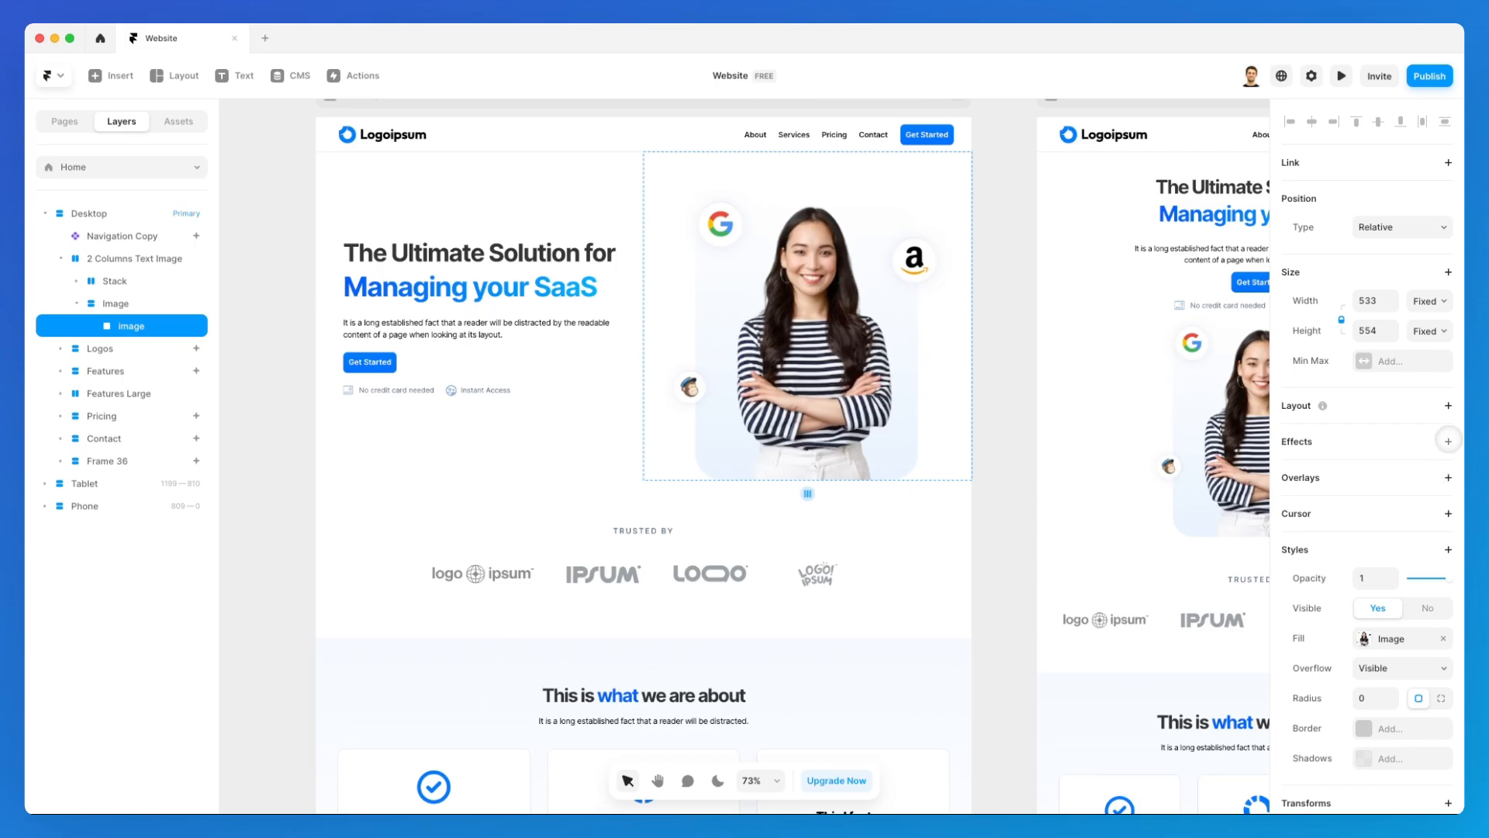
Step: Add a Hover effect to the hero image with its scale at 1.1
left_click(1448, 441)
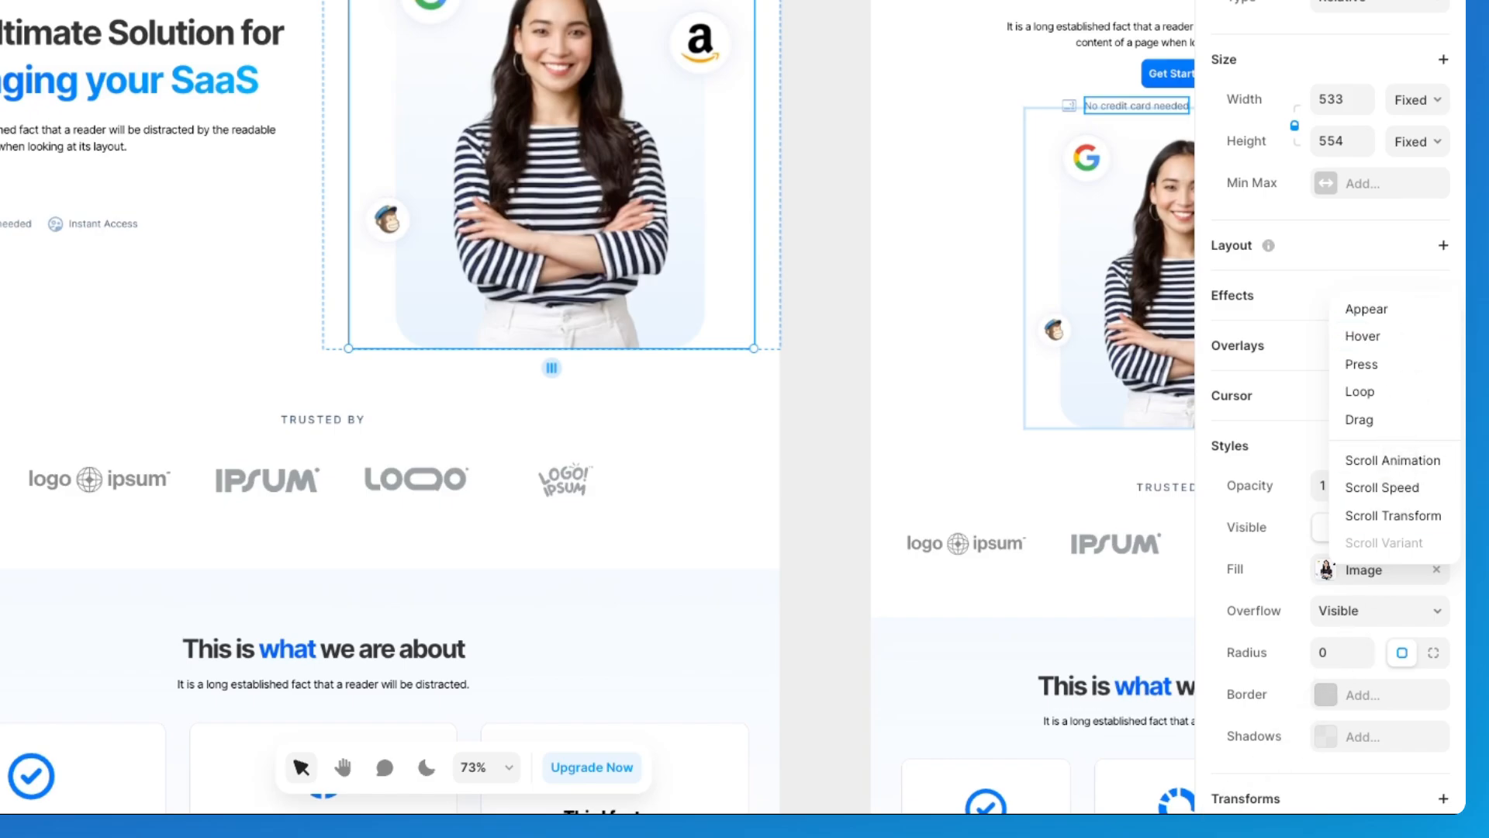
left_click(1362, 336)
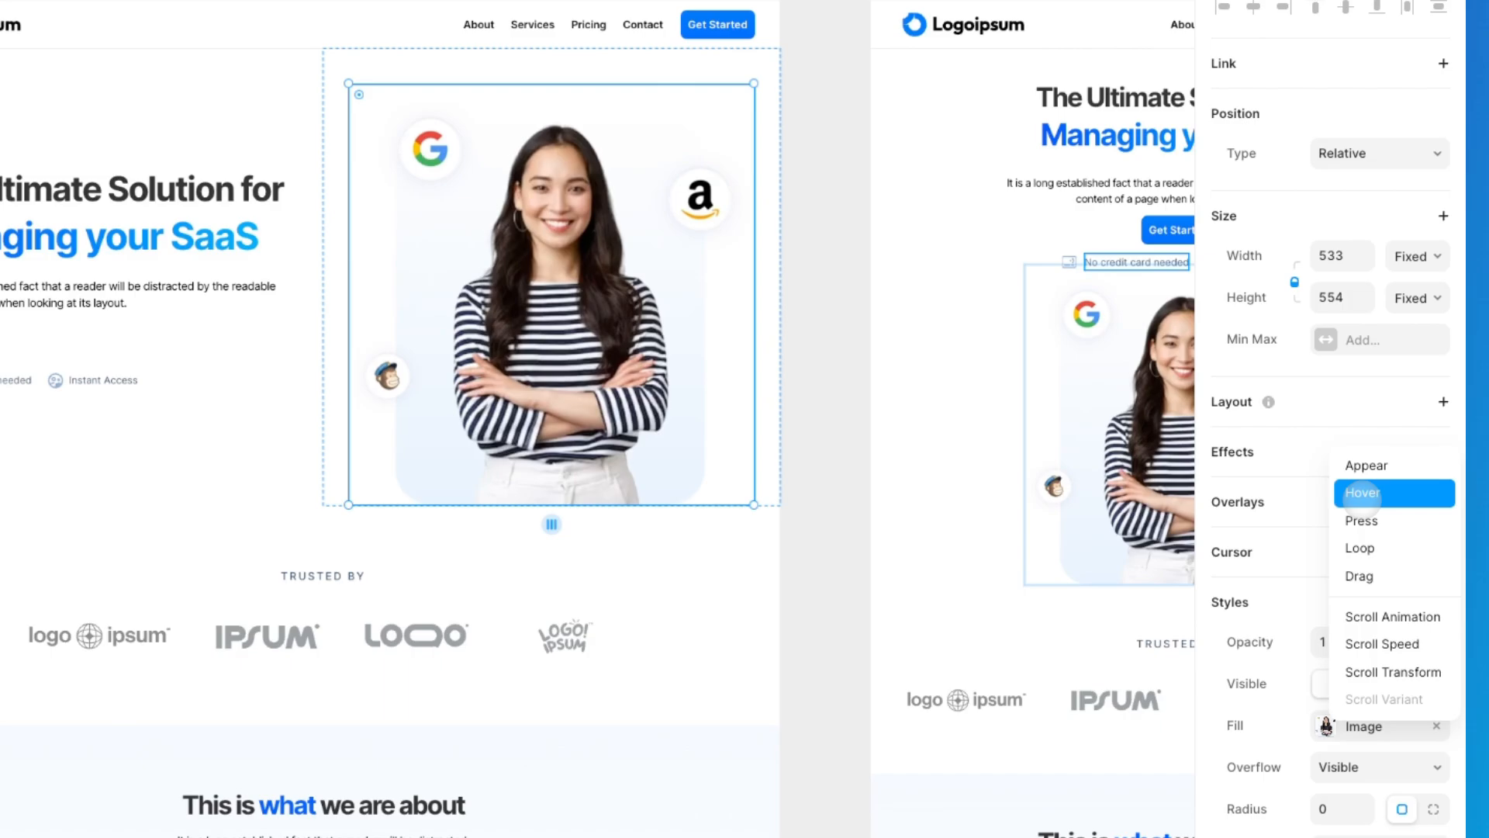
left_click(1362, 493)
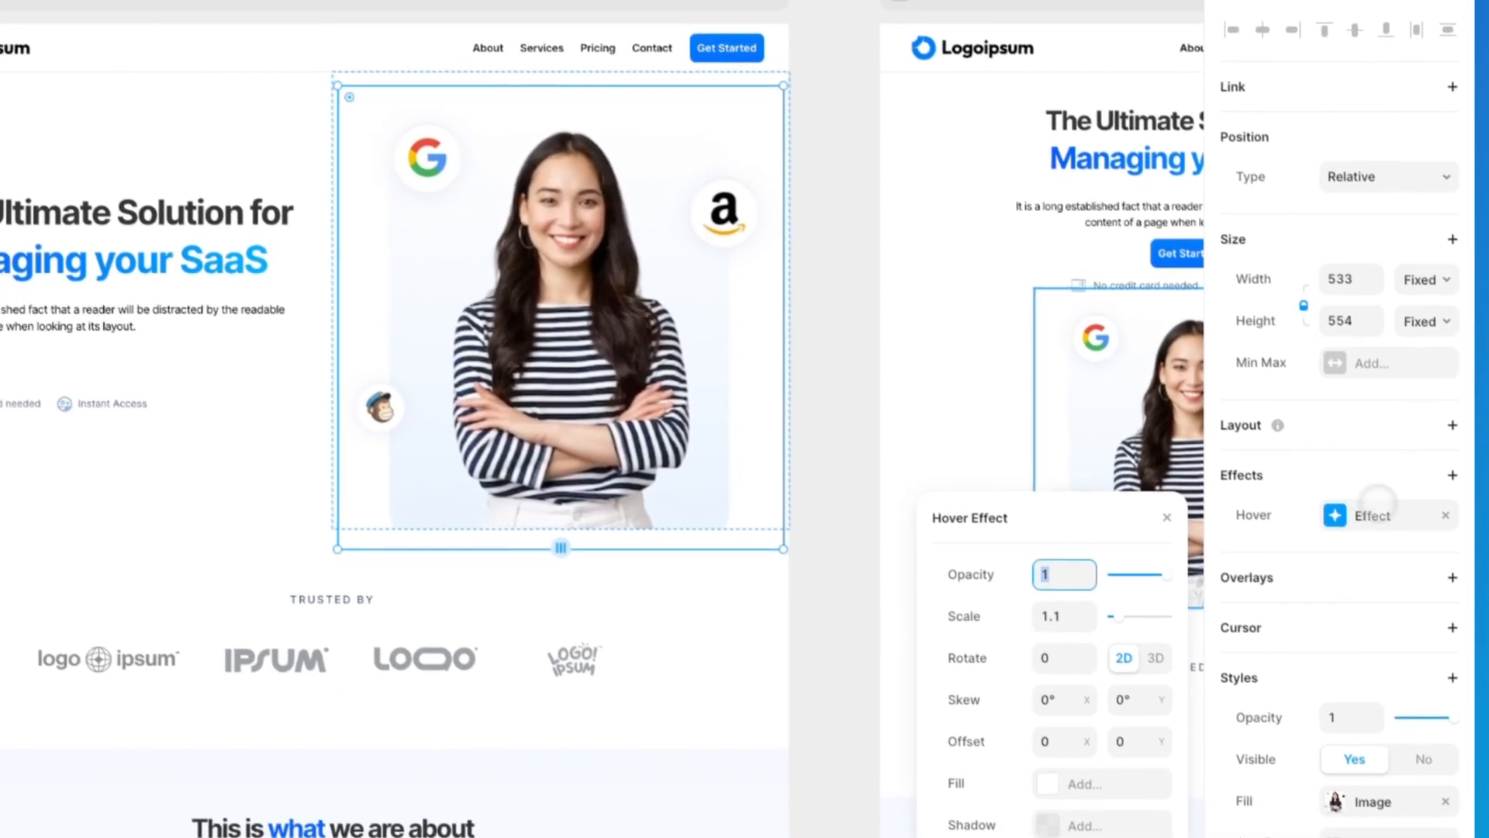
left_click(1380, 517)
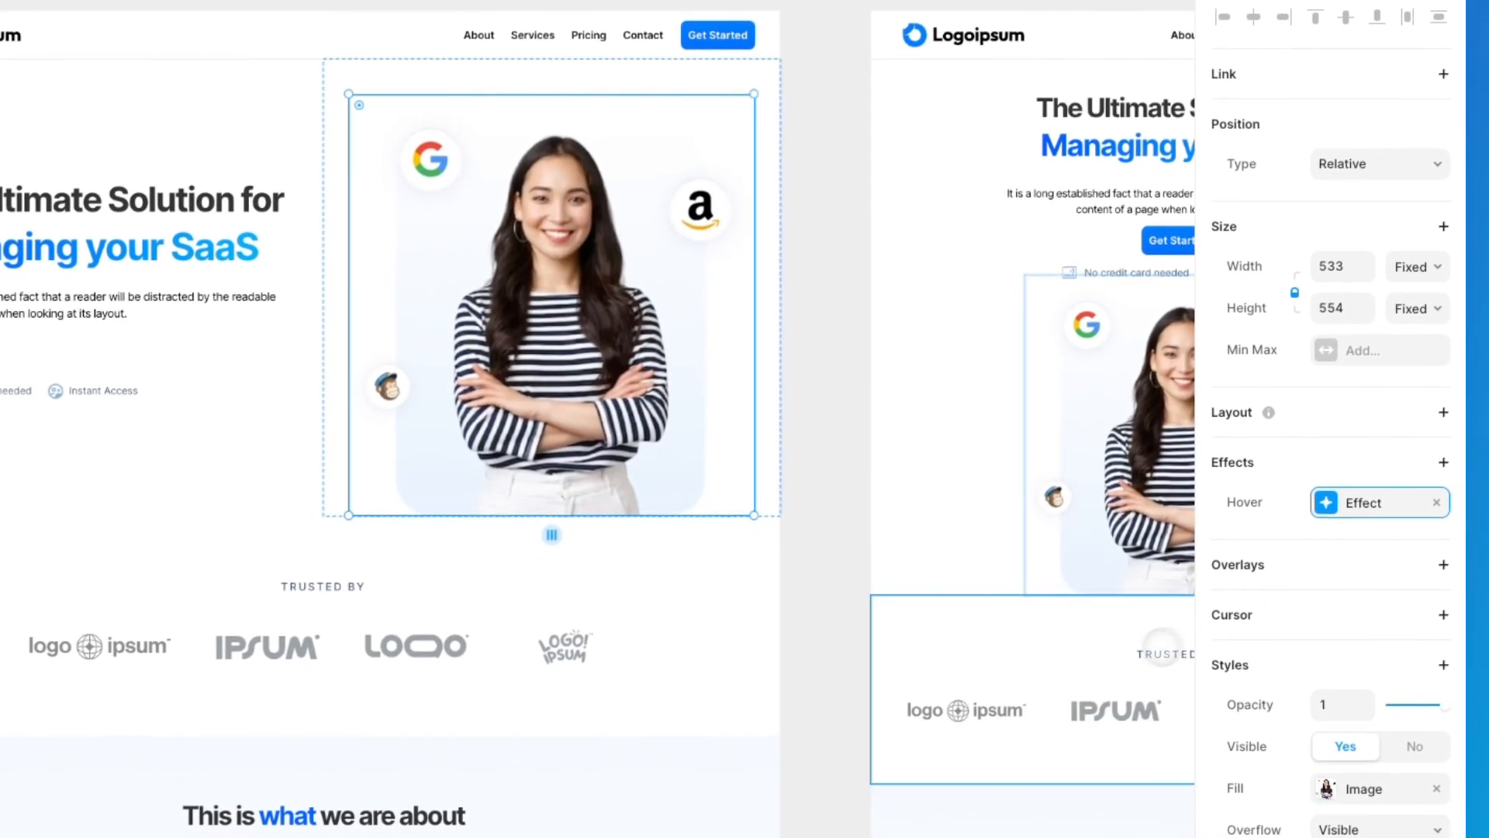
left_click(1354, 512)
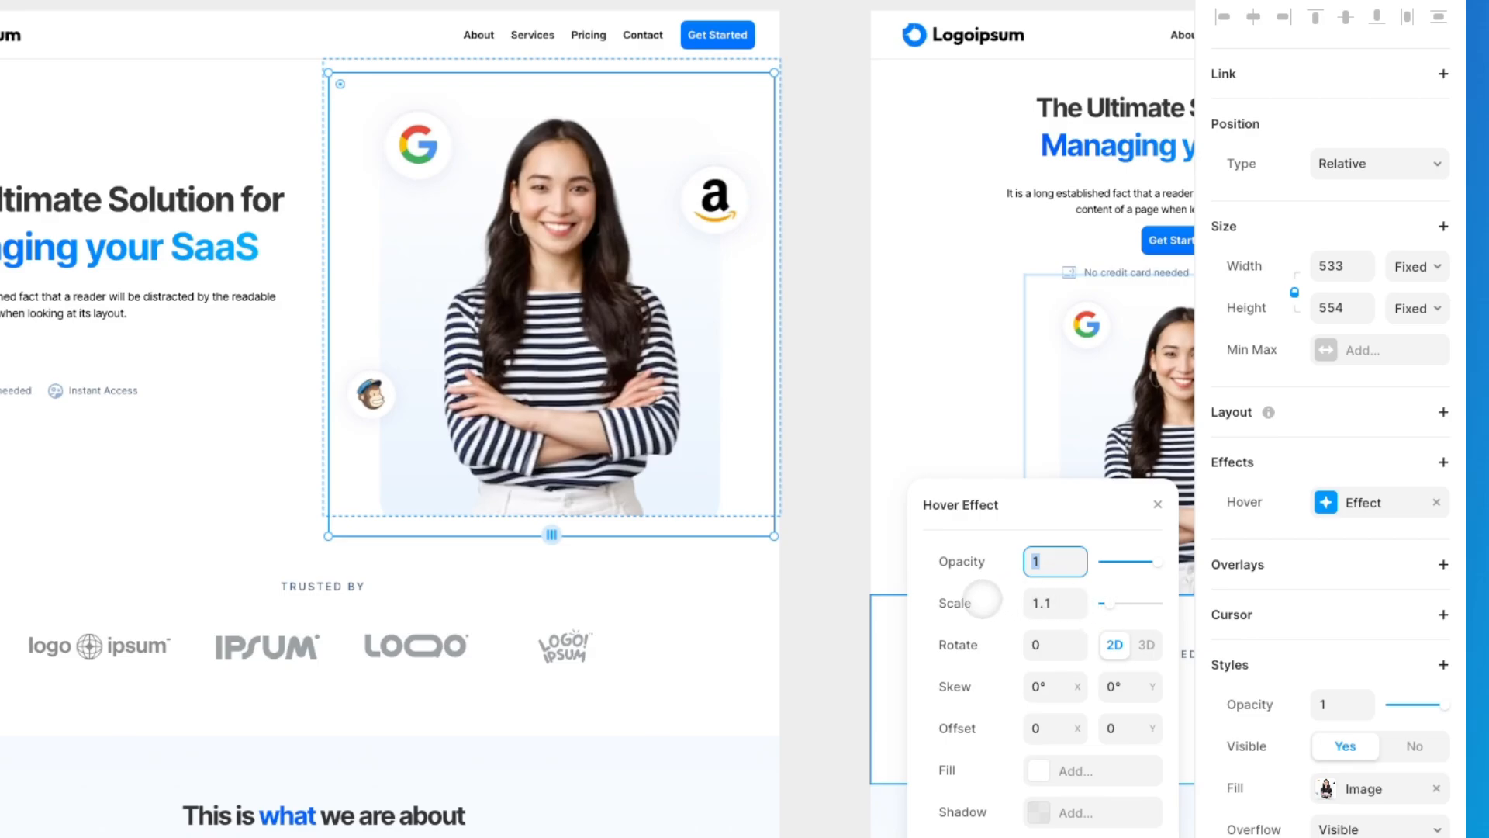
left_click(1077, 610)
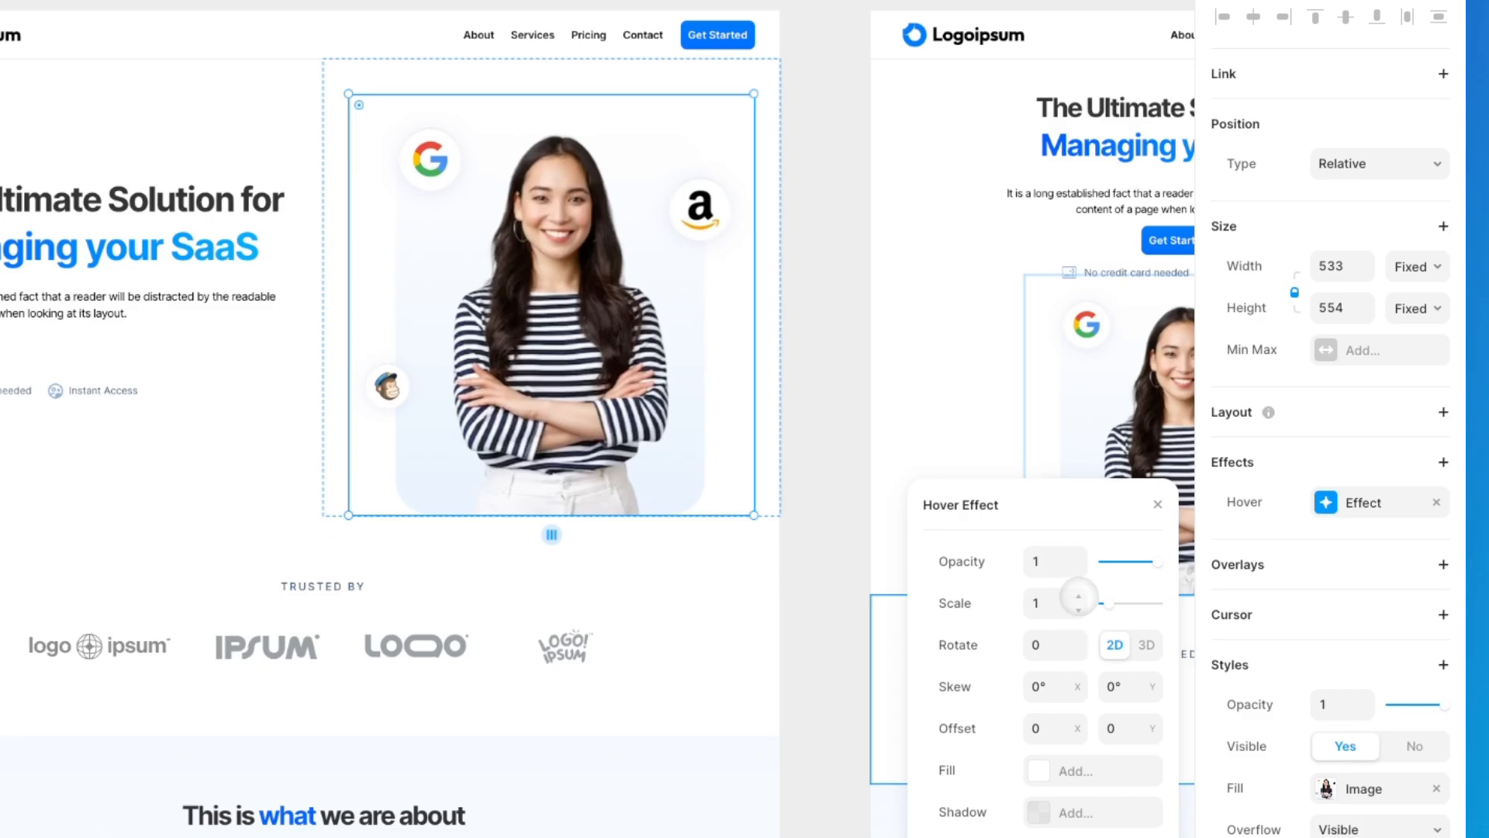
left_click(1078, 595)
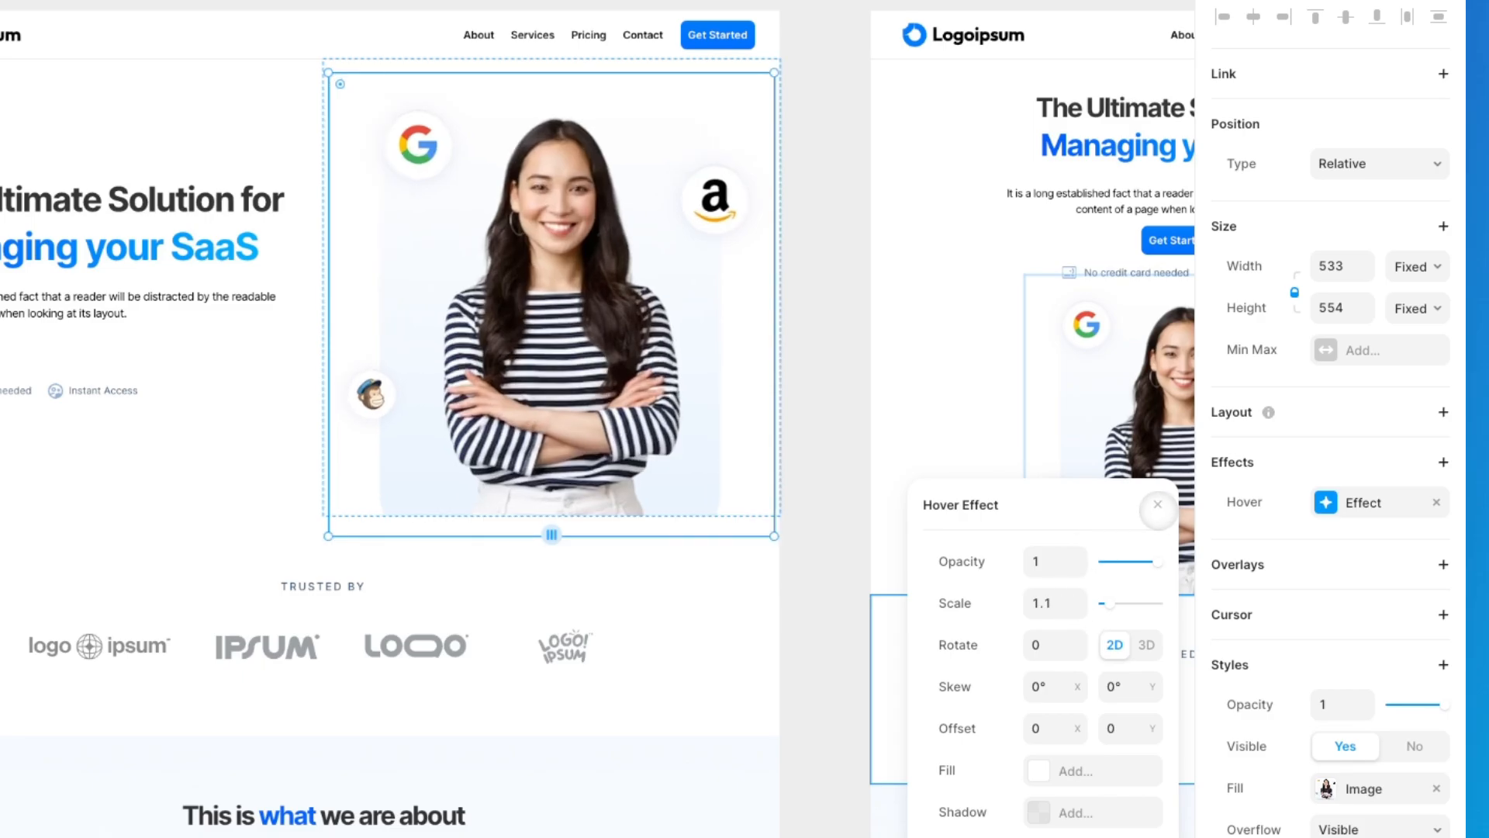
left_click(1157, 505)
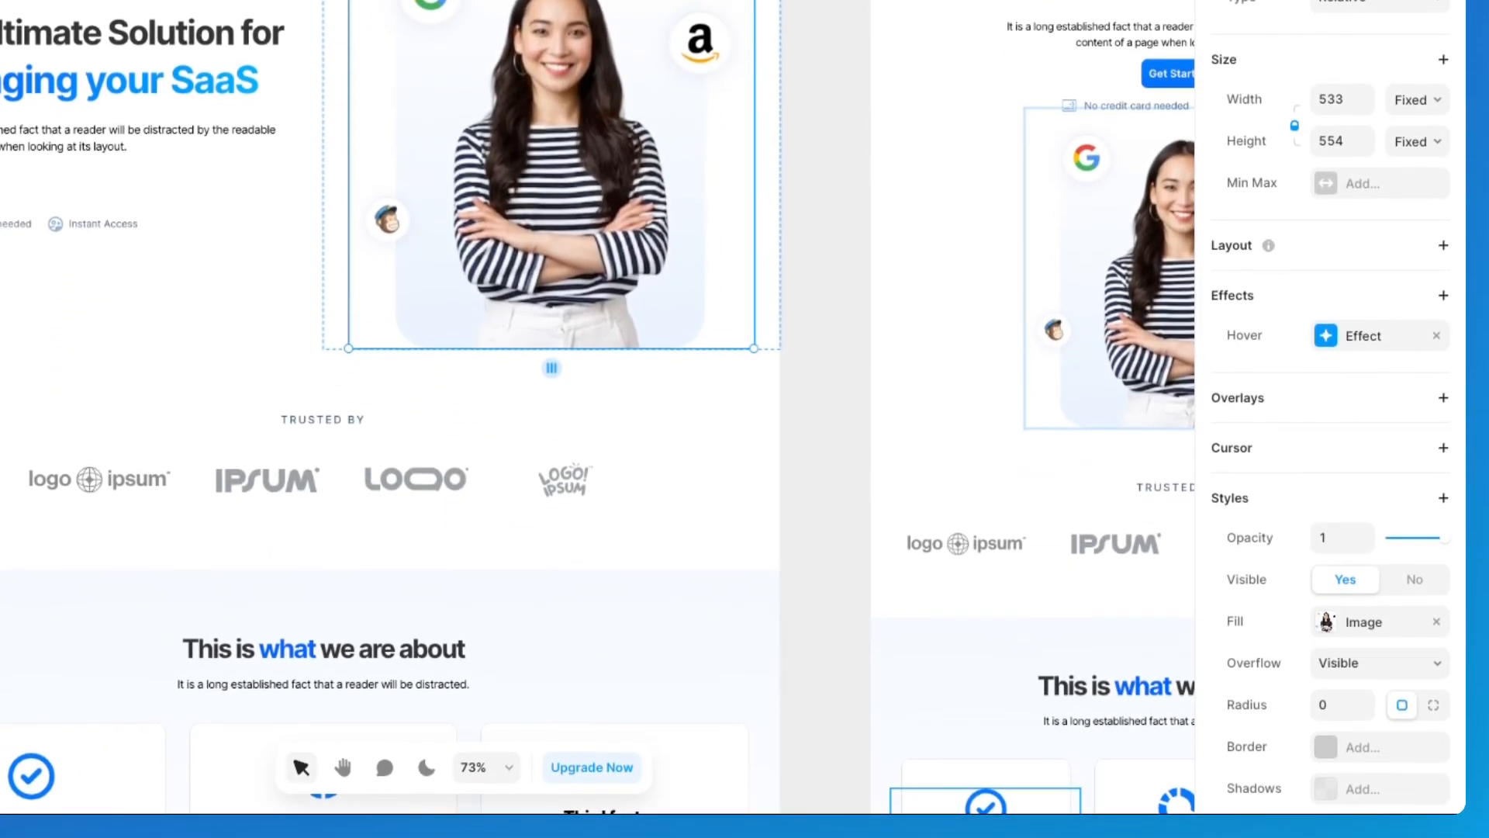
Step: Replace the hero image's Hover effect with a Press effect at scale 1.1 and preview the page
left_click(1363, 335)
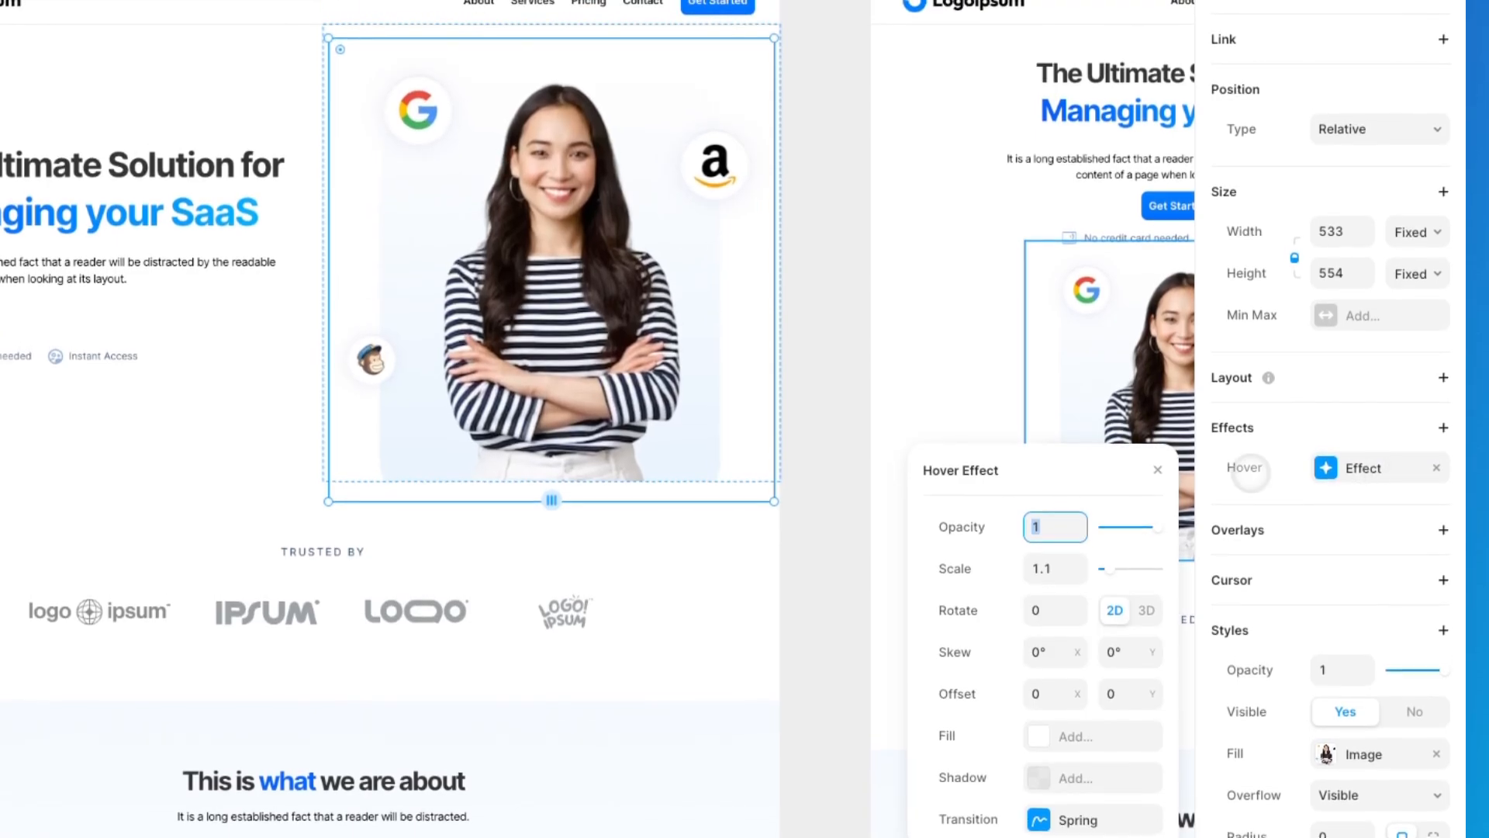
left_click(1436, 468)
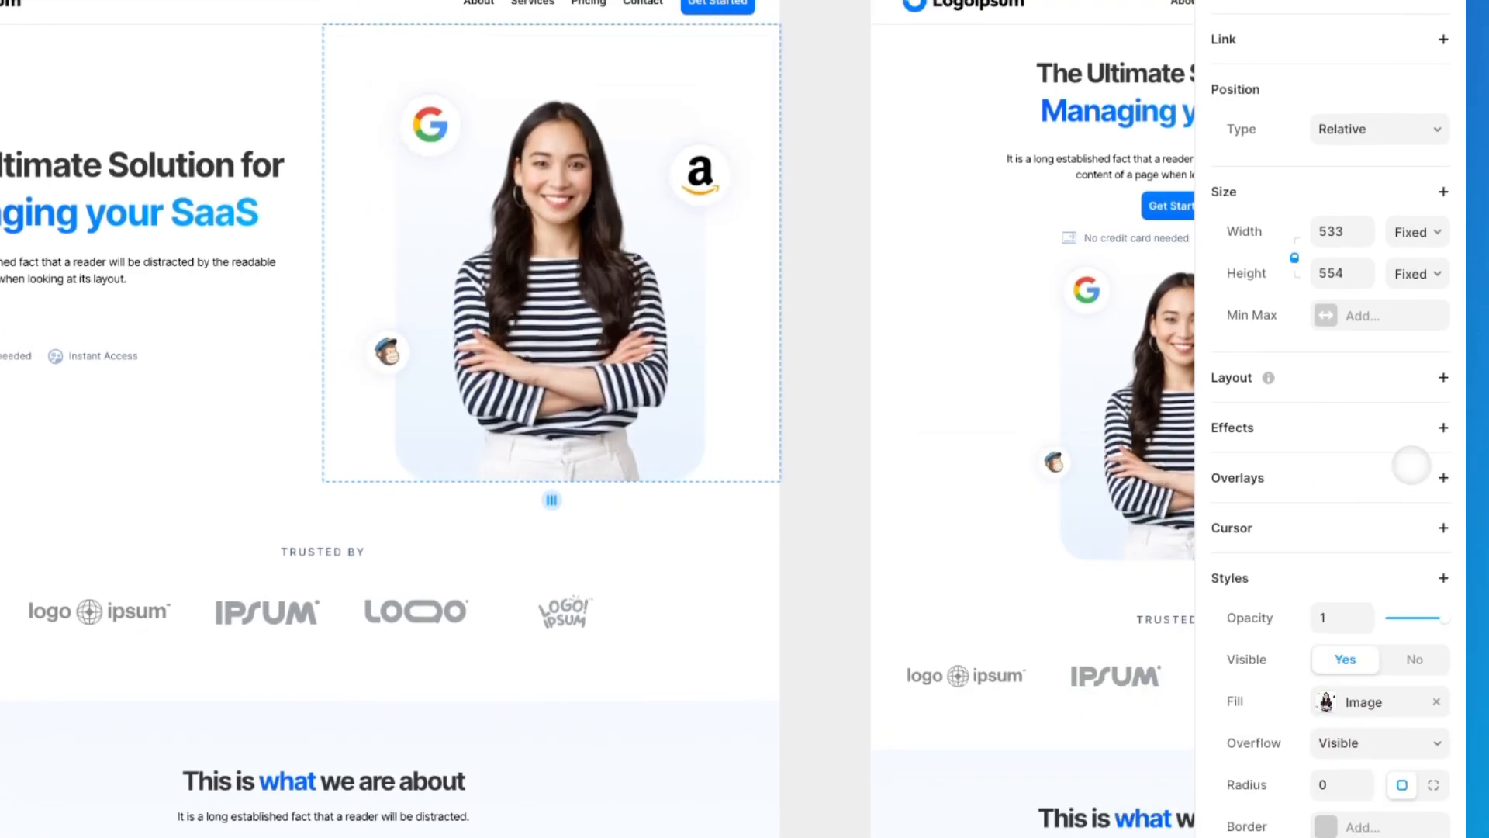
left_click(1441, 427)
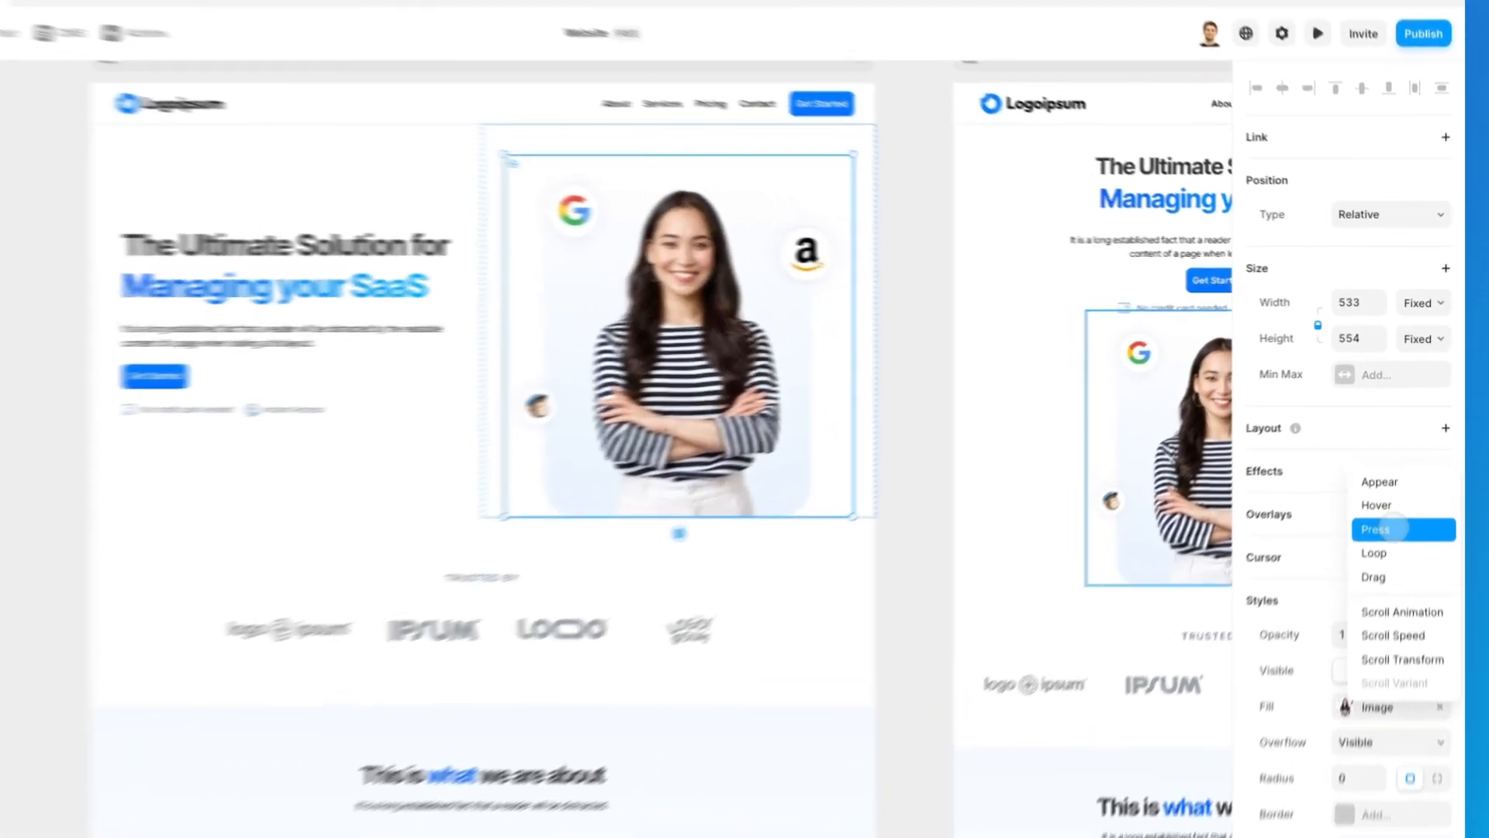
left_click(1389, 489)
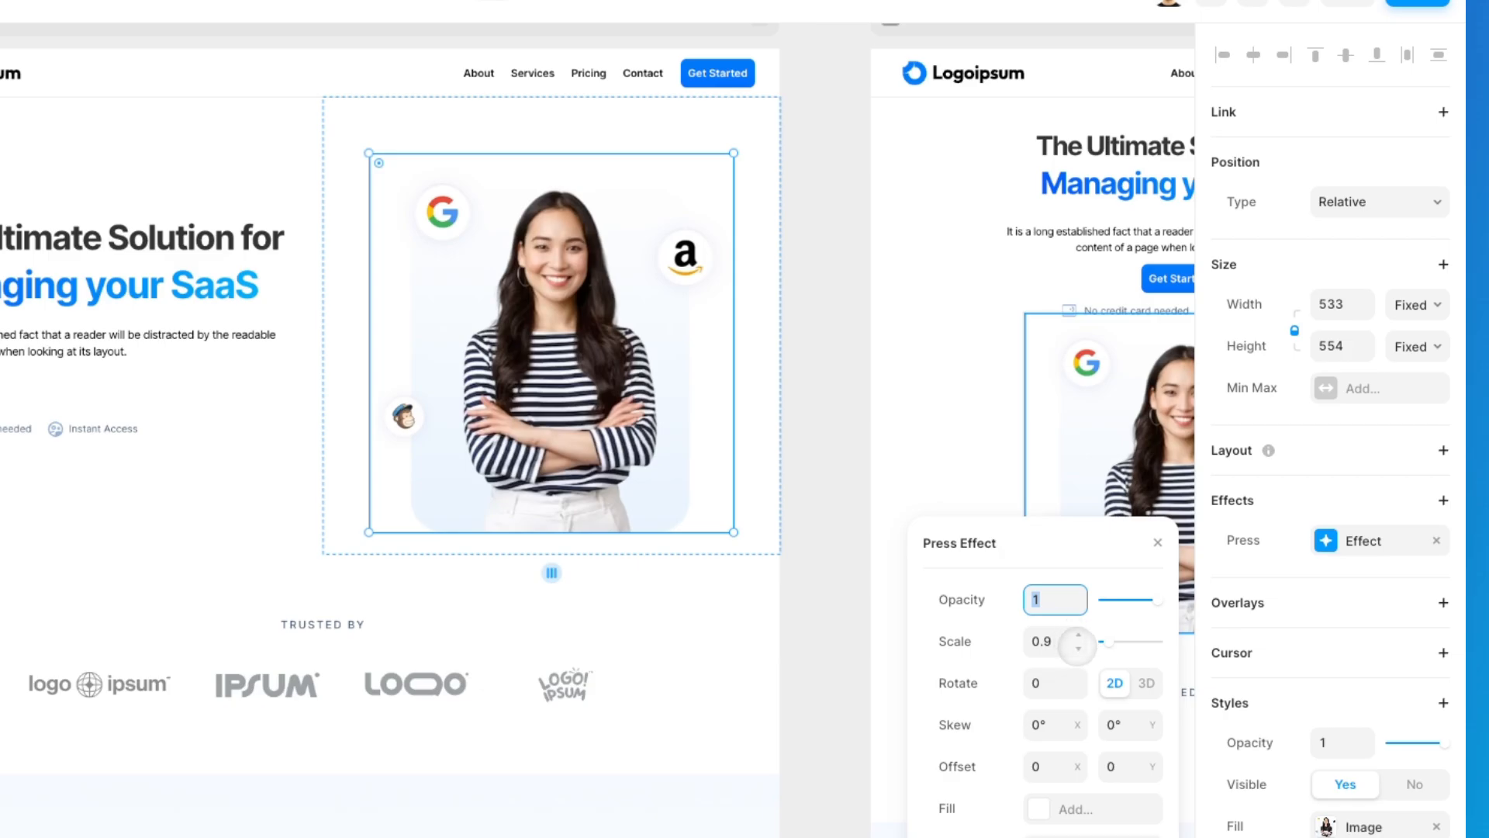
left_click_drag(1078, 641, 1078, 636)
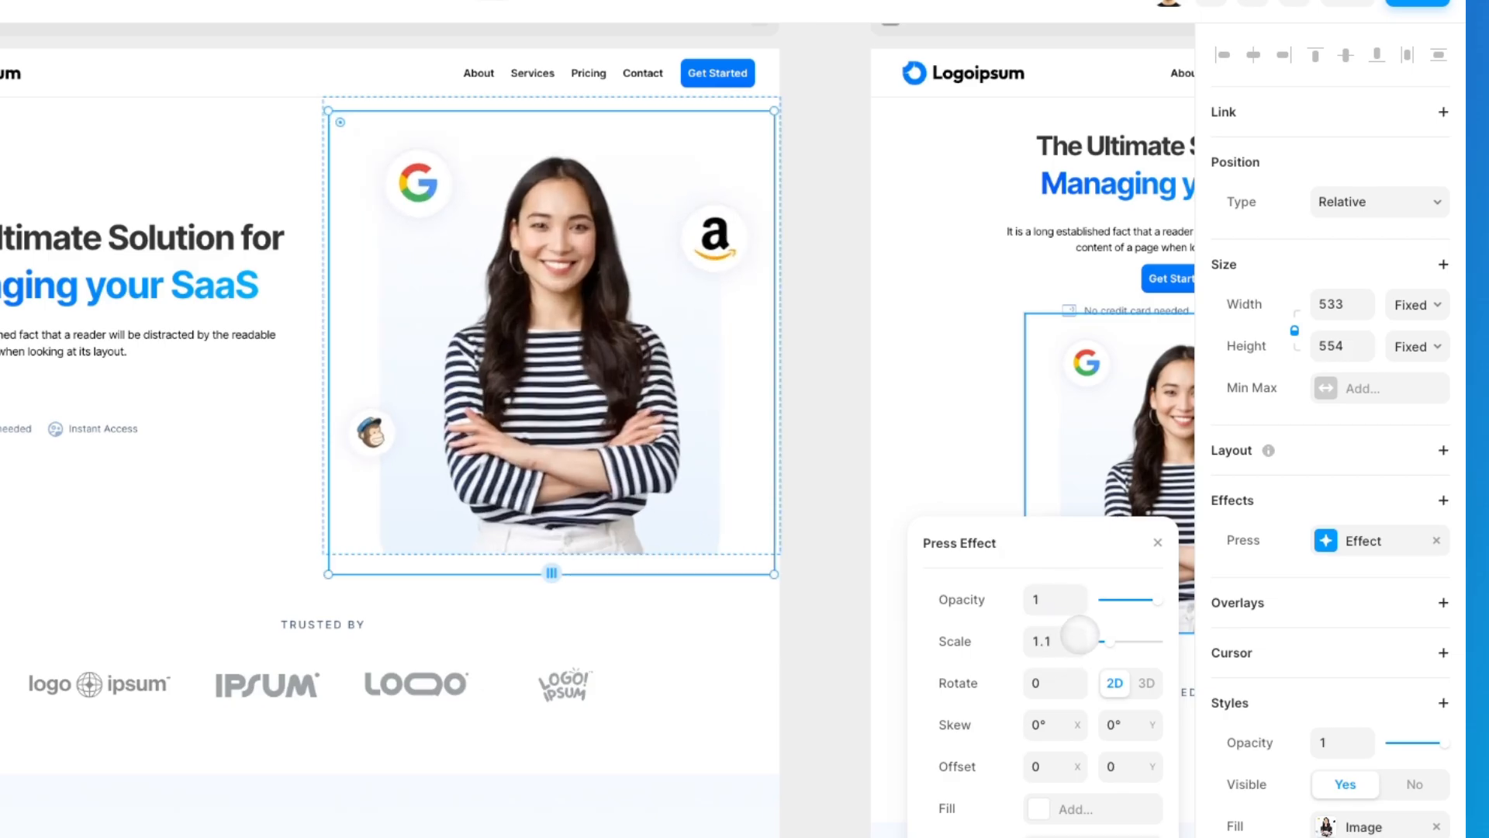
left_click(1299, 56)
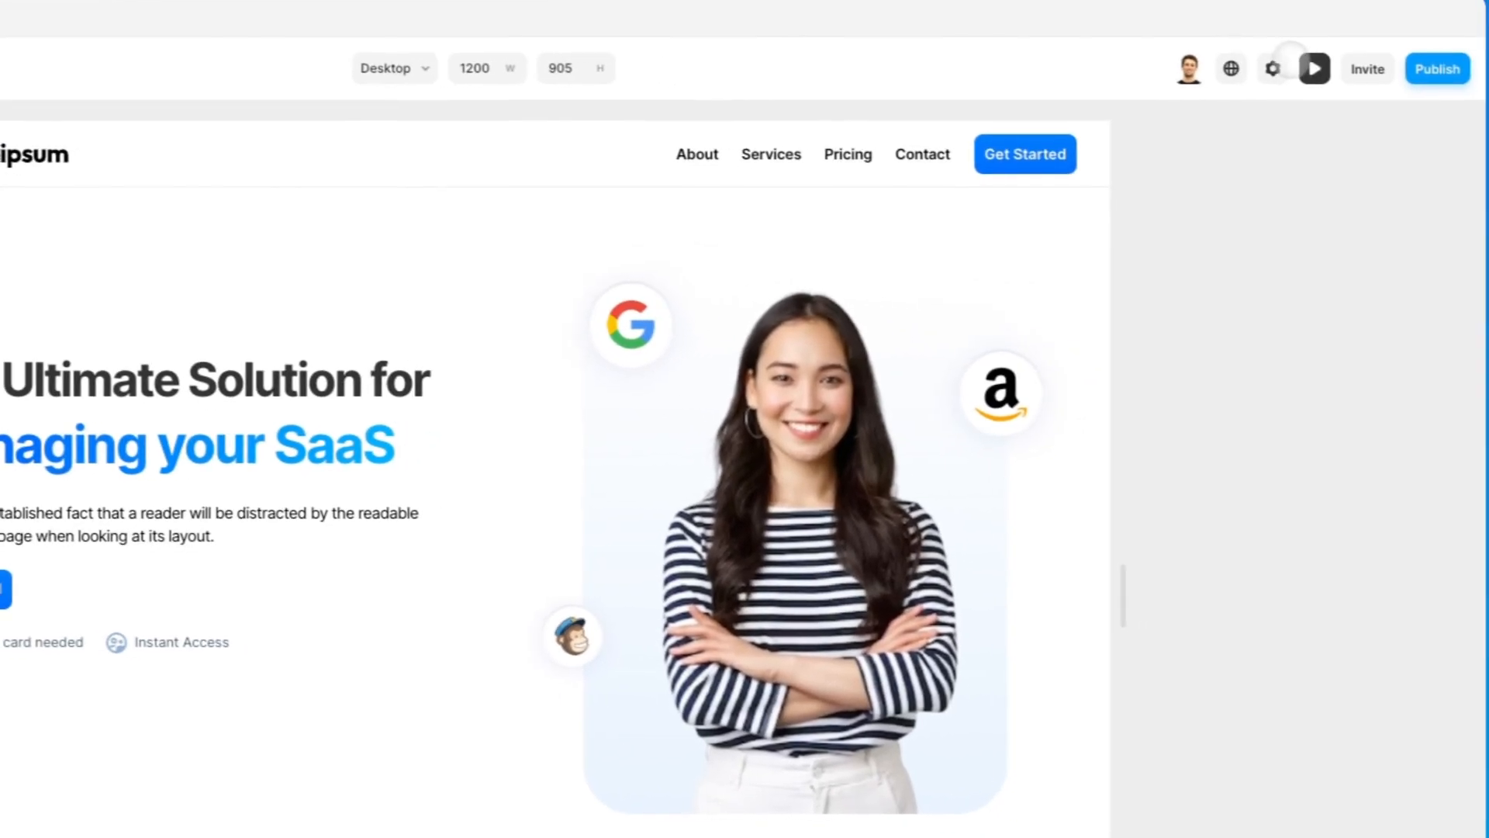
left_click(1391, 76)
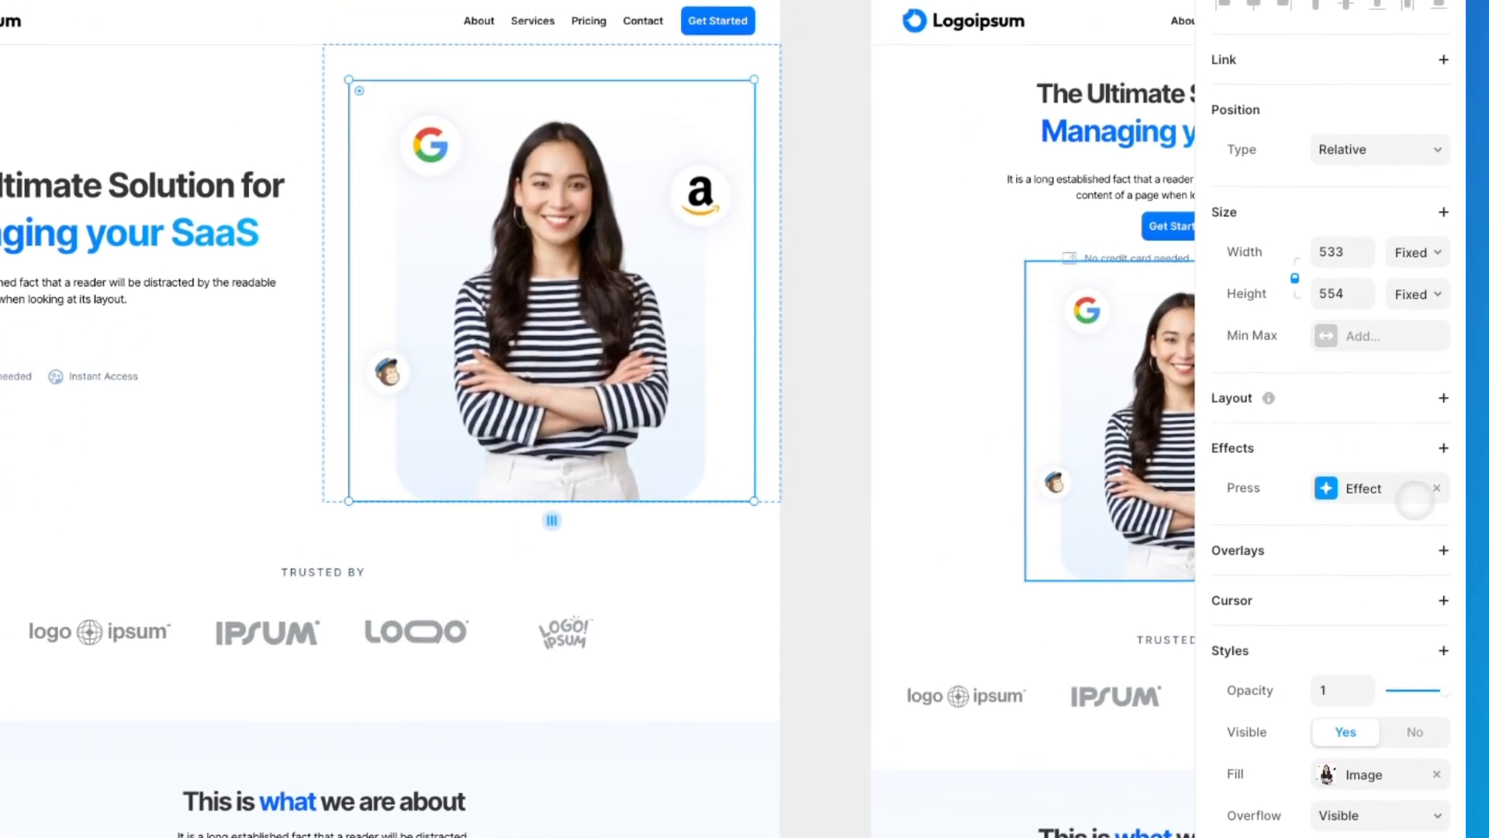
Step: Replace the hero image's Press effect with a Loop effect at scale 1.1 and preview the page
left_click(1438, 482)
left_click(1445, 442)
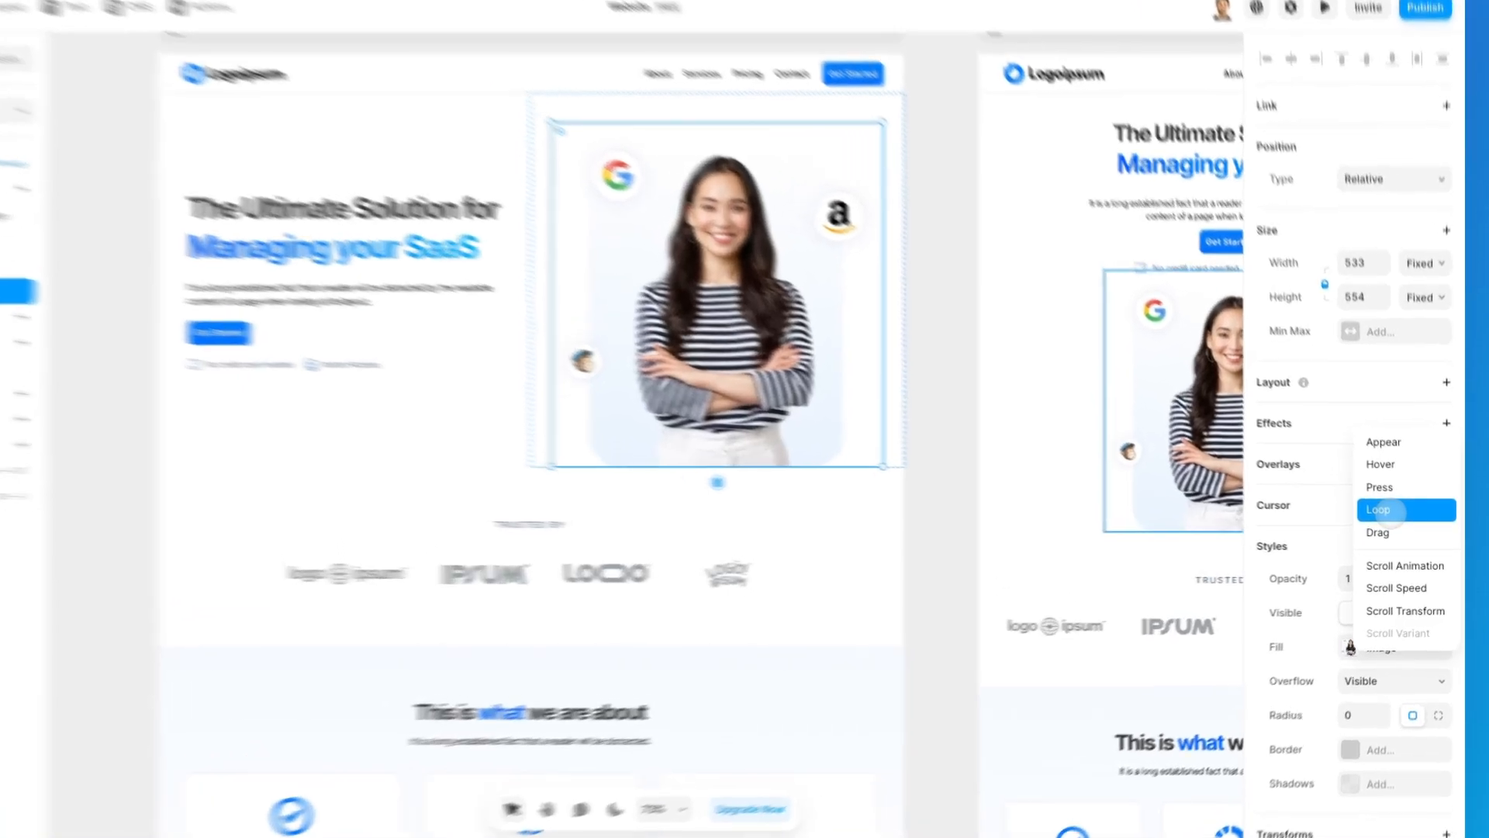
left_click(1396, 518)
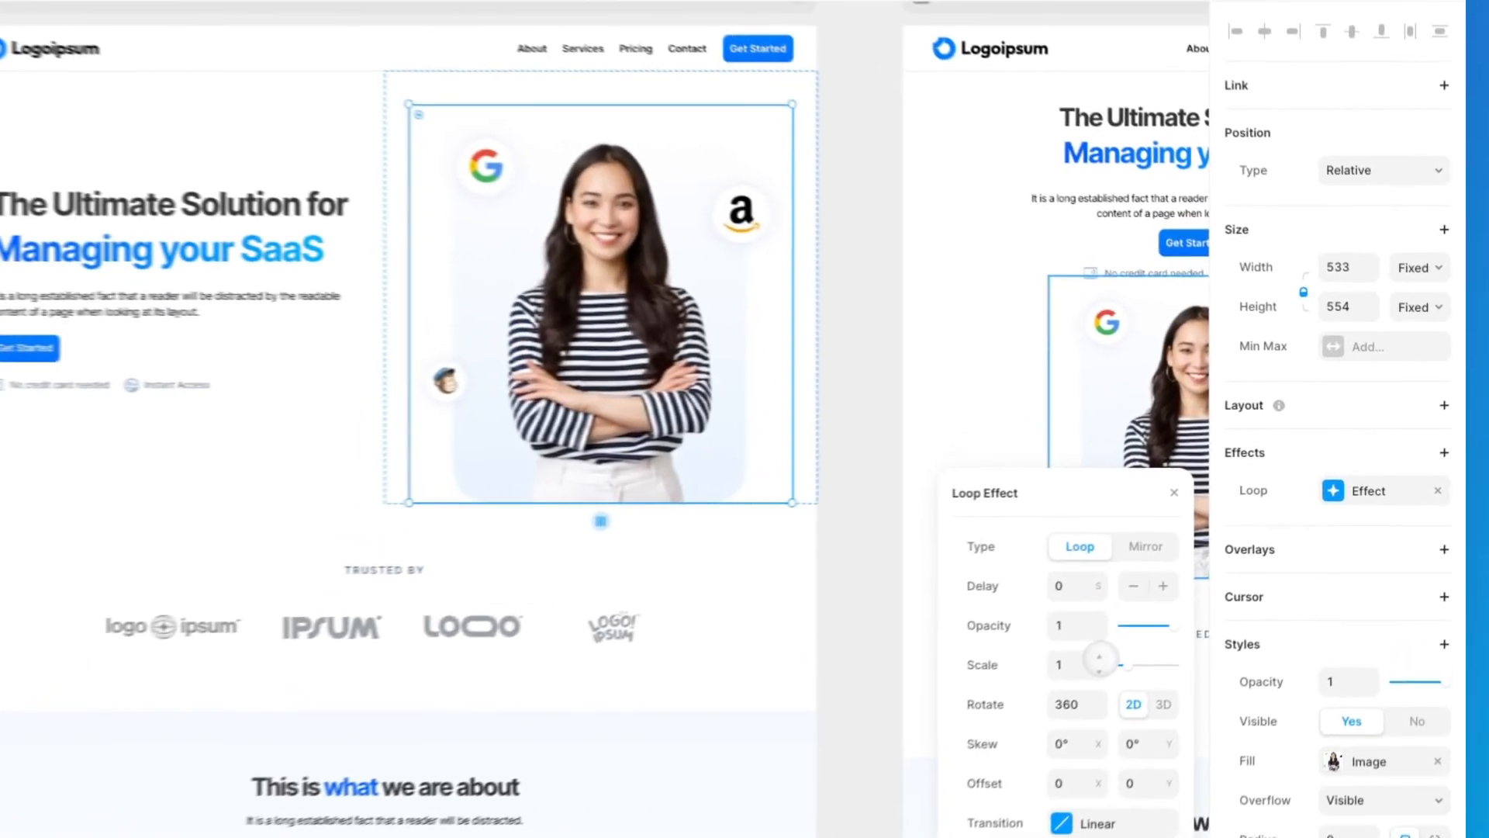
left_click(1186, 597)
left_click(1297, 46)
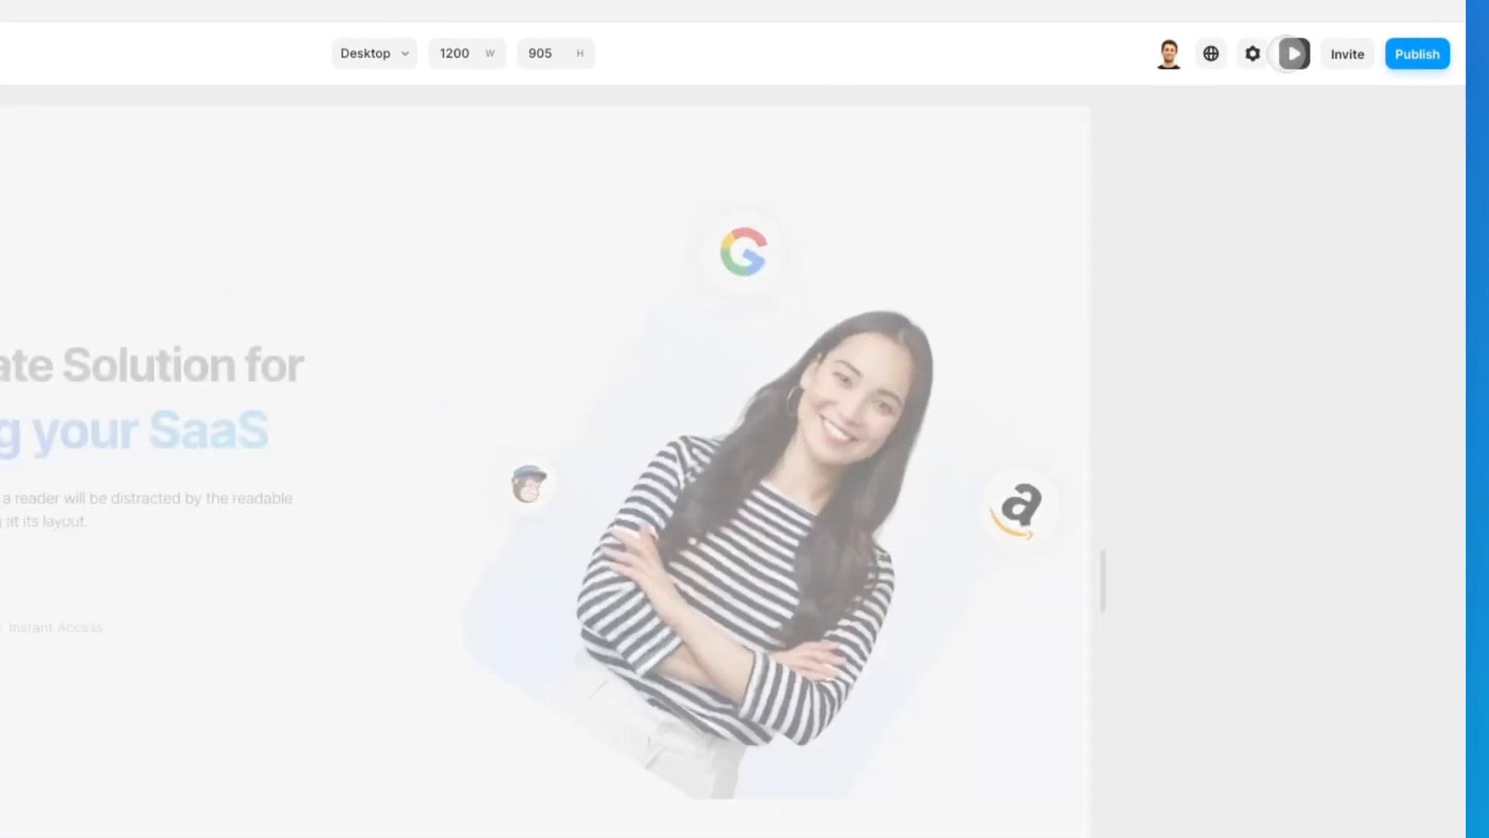
left_click(1293, 46)
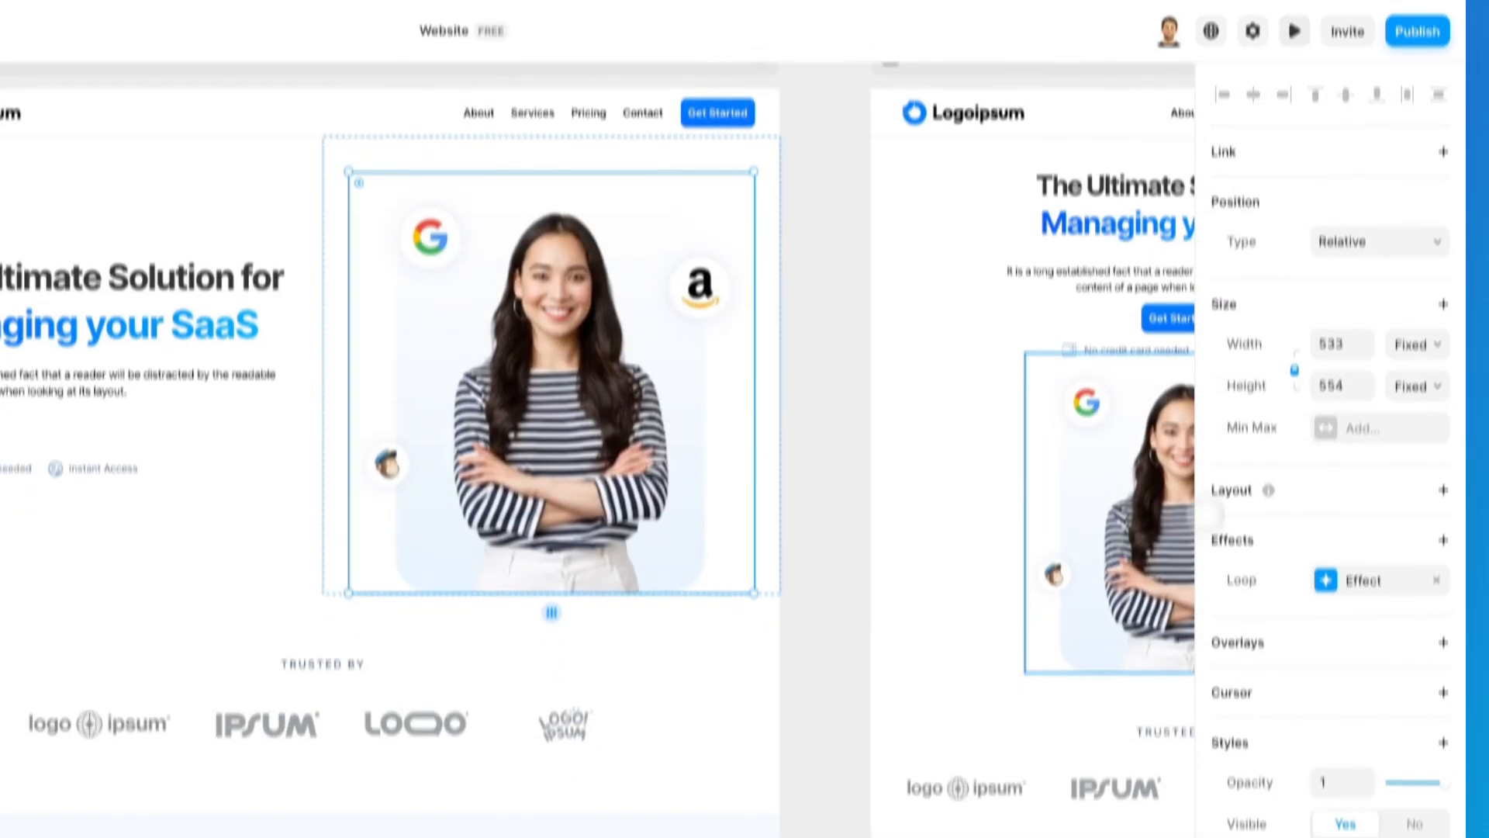
Step: Set the Loop effect's rotation to 0 and preview the animation
left_click(1357, 604)
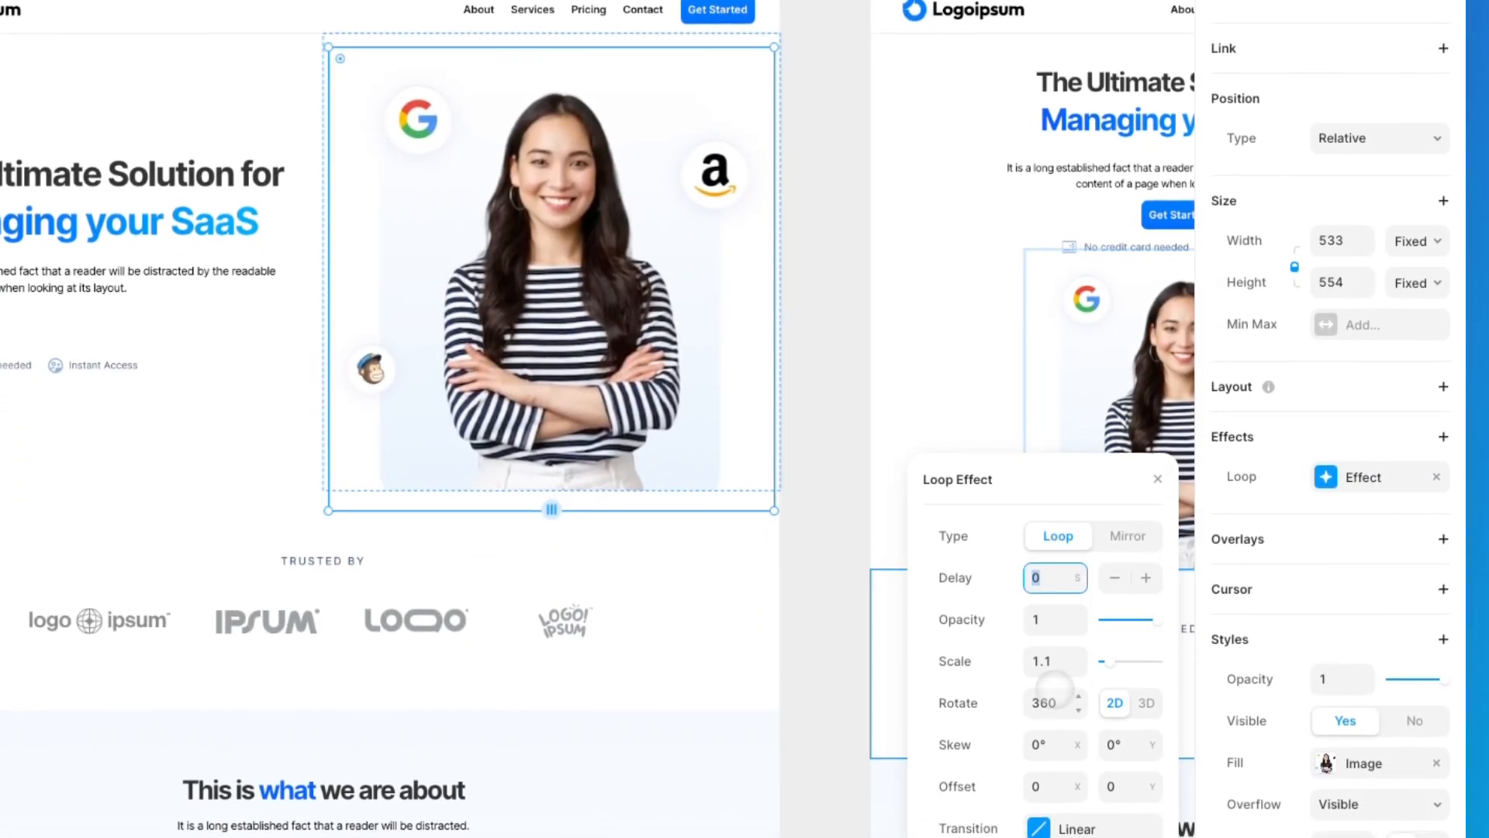
left_click(1030, 702)
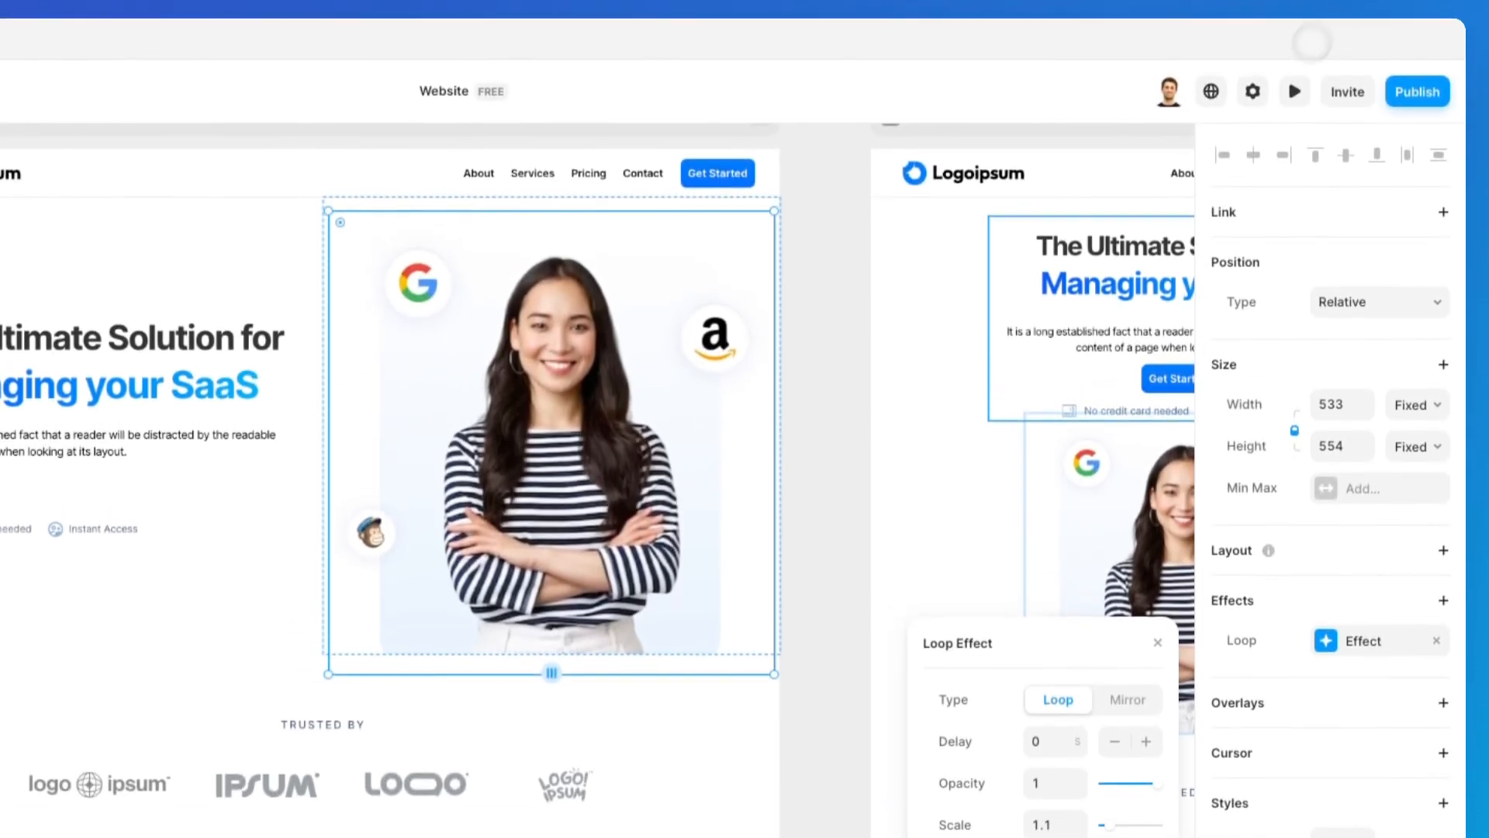
left_click(1303, 101)
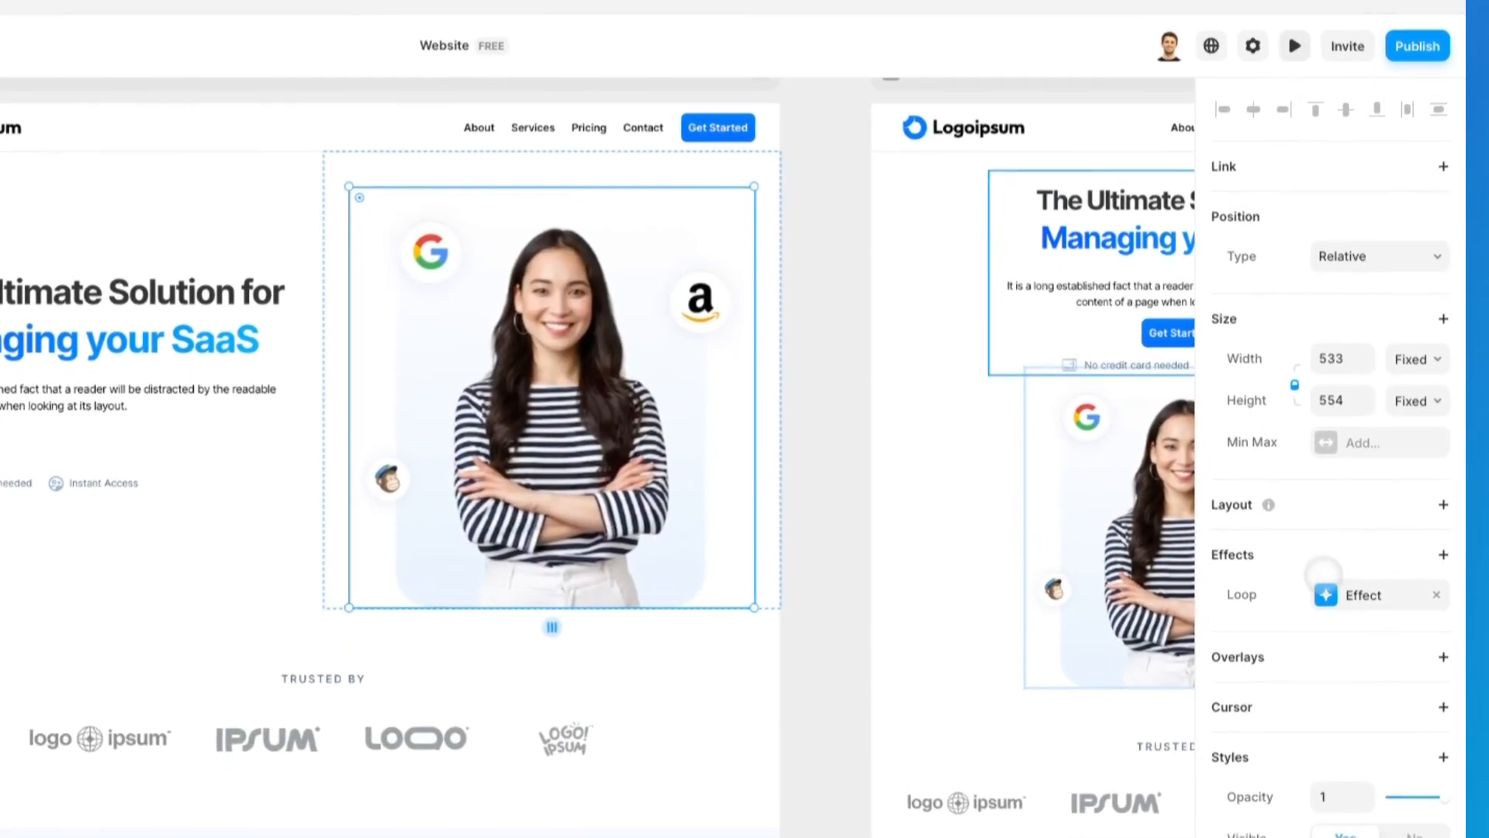
Step: Change the Loop effect's type to Mirror and preview the animation
left_click(1334, 589)
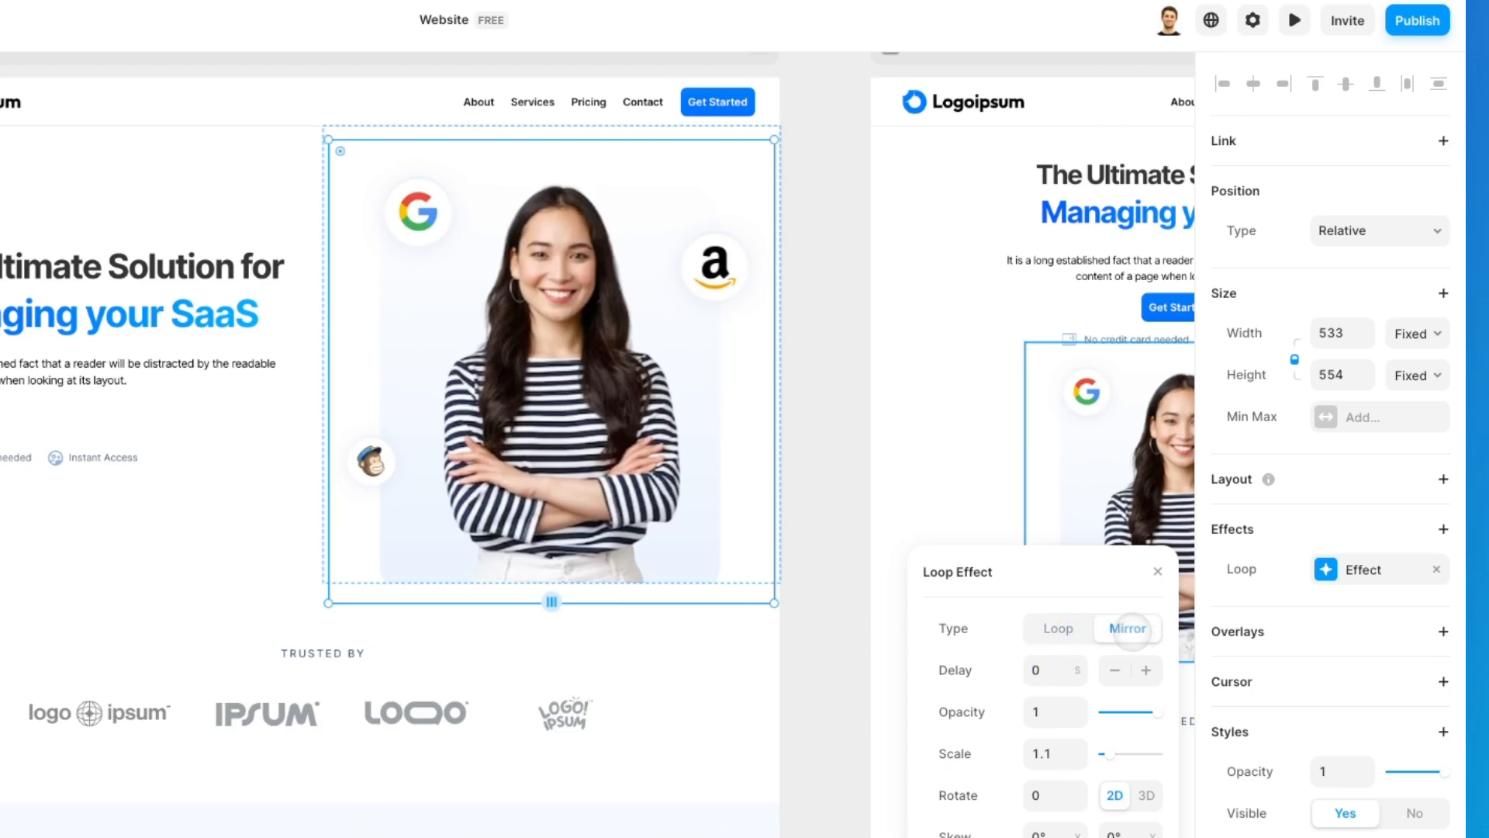
left_click(1294, 20)
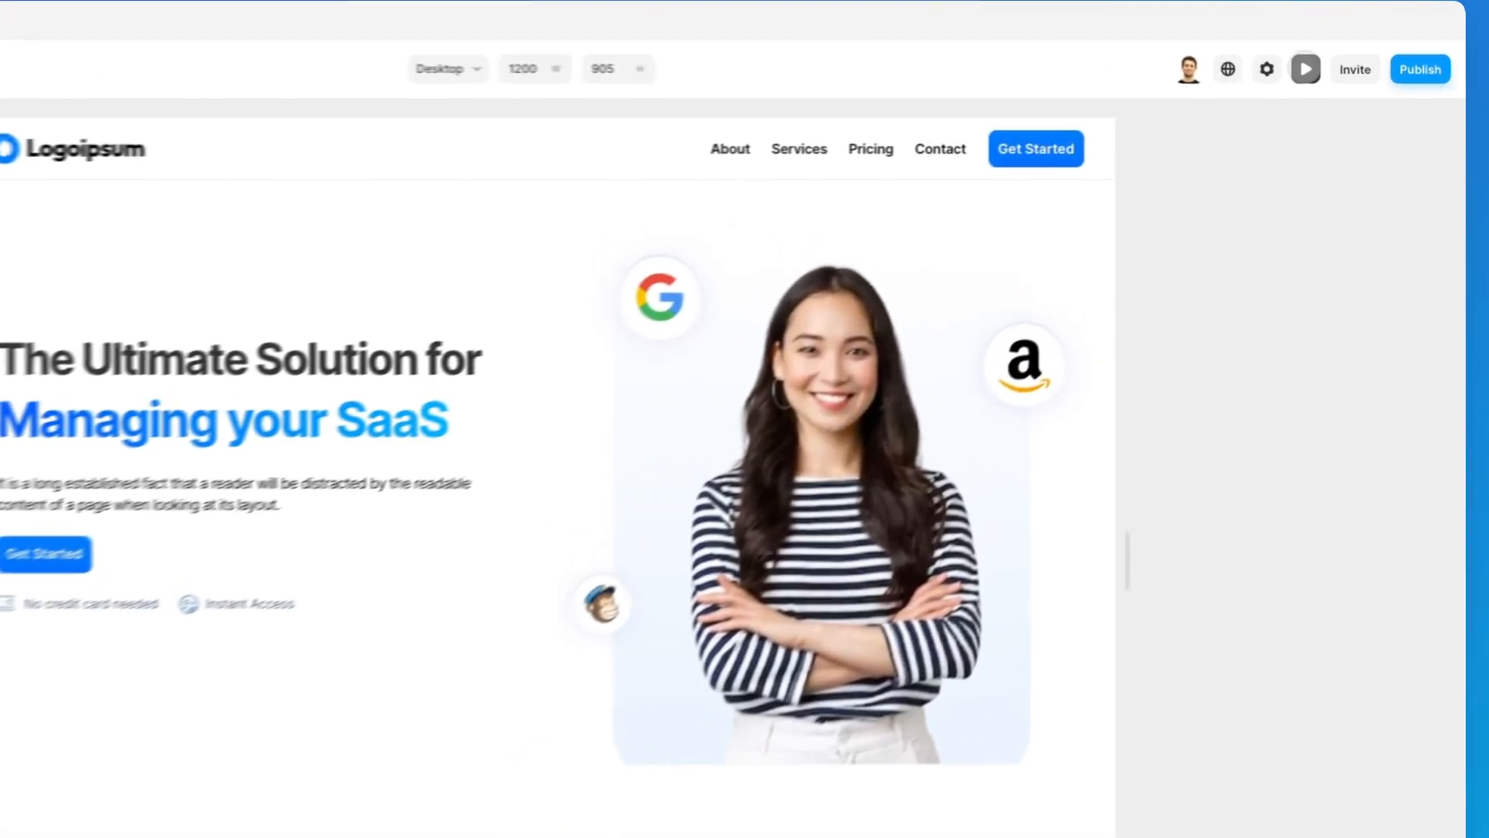
left_click(1341, 75)
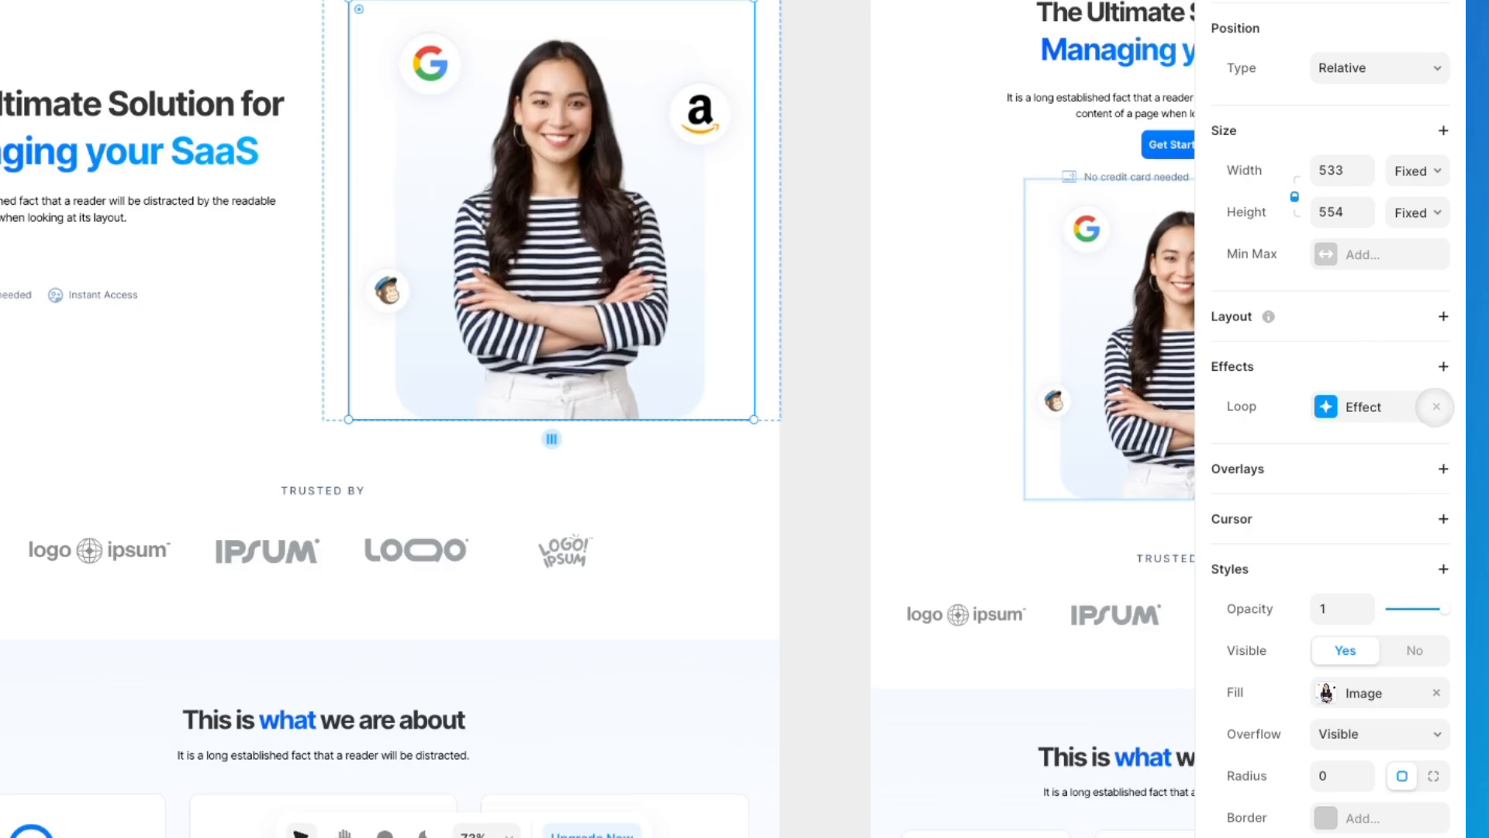
Step: Replace the hero image's Loop effect with a Drag effect and preview the page
left_click(1435, 404)
left_click(1441, 366)
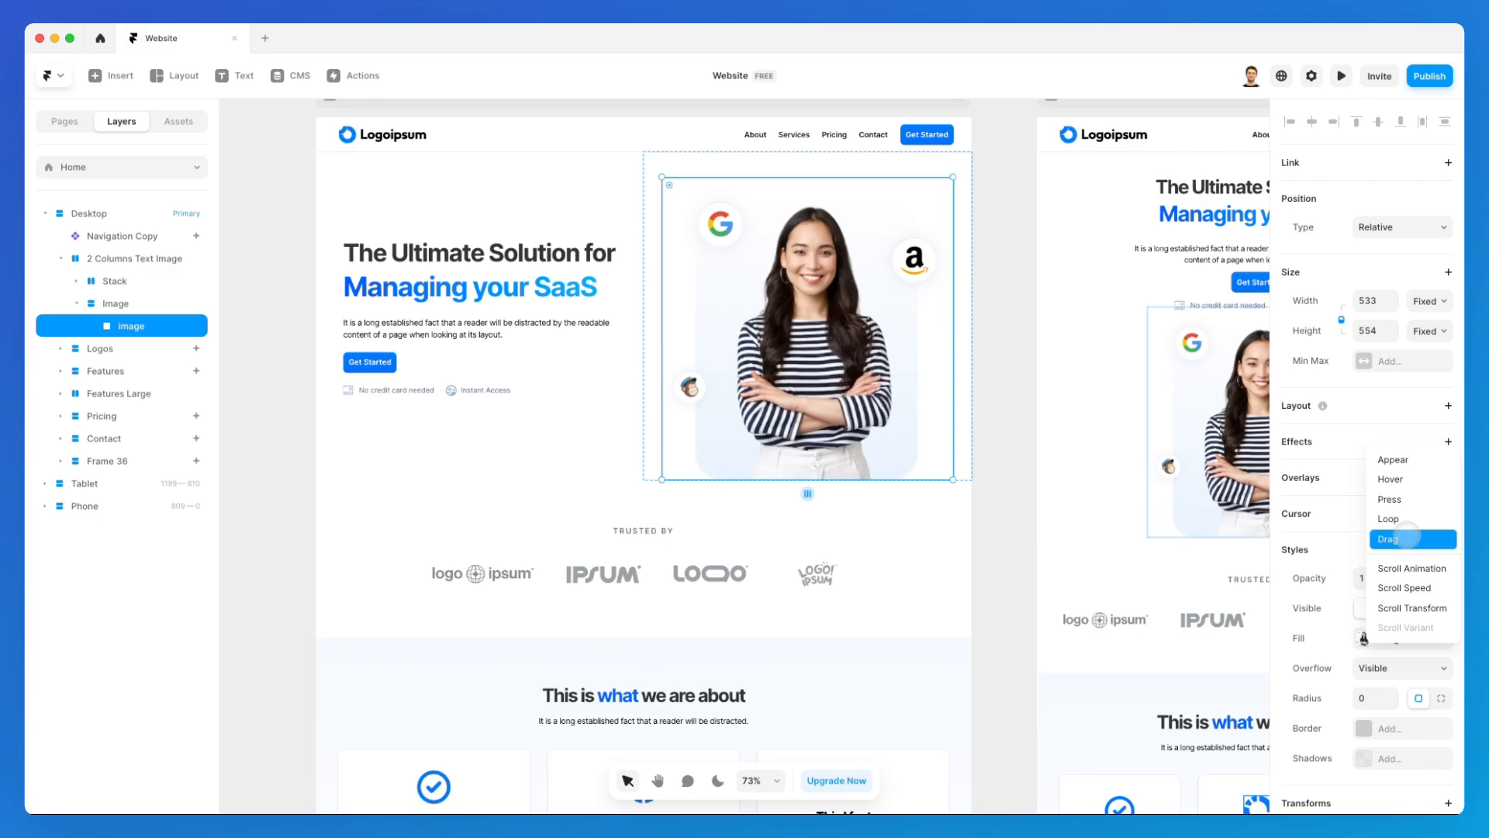
left_click(1405, 537)
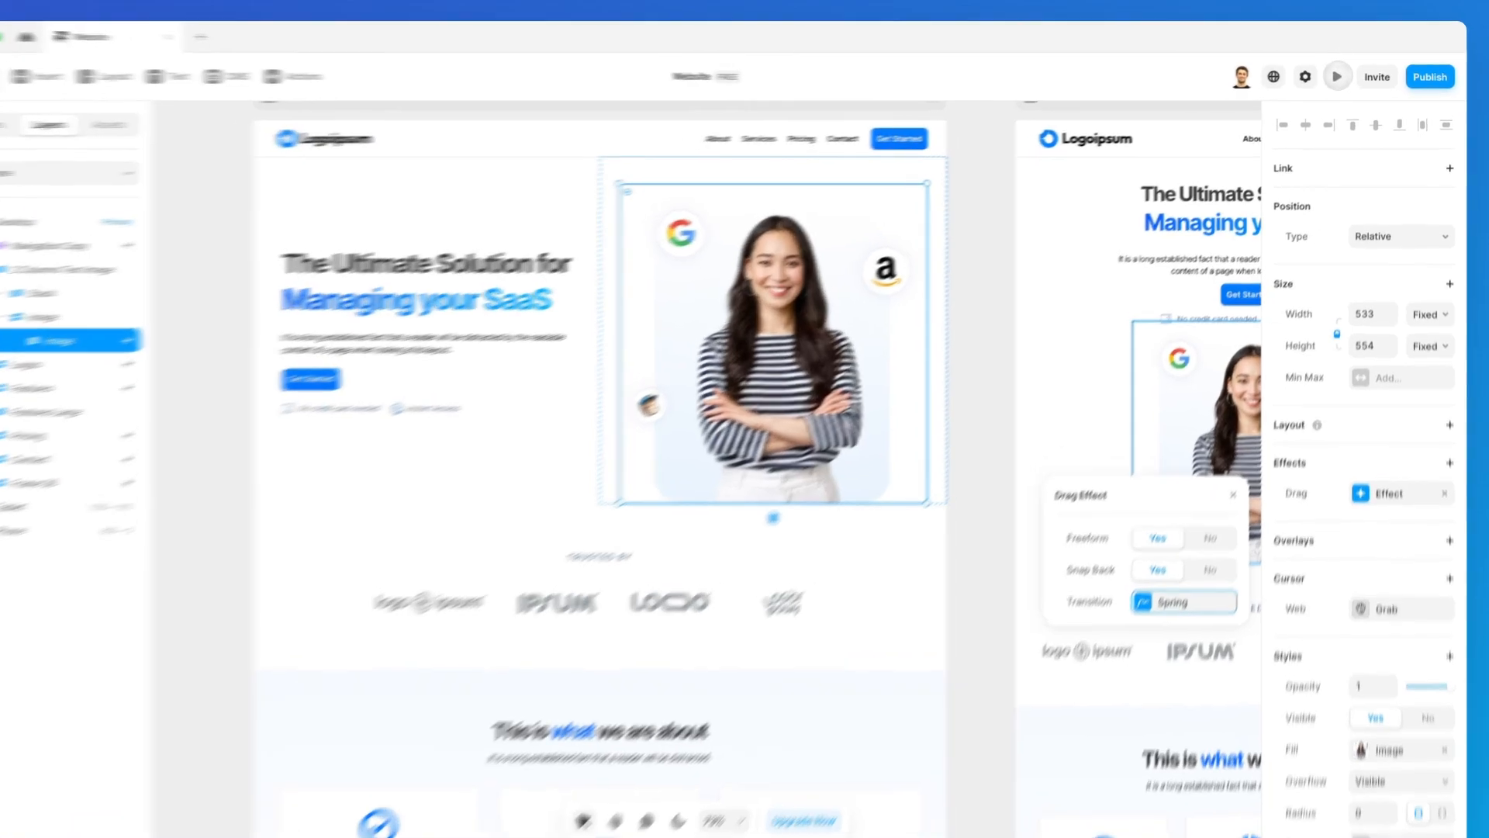
left_click(1337, 76)
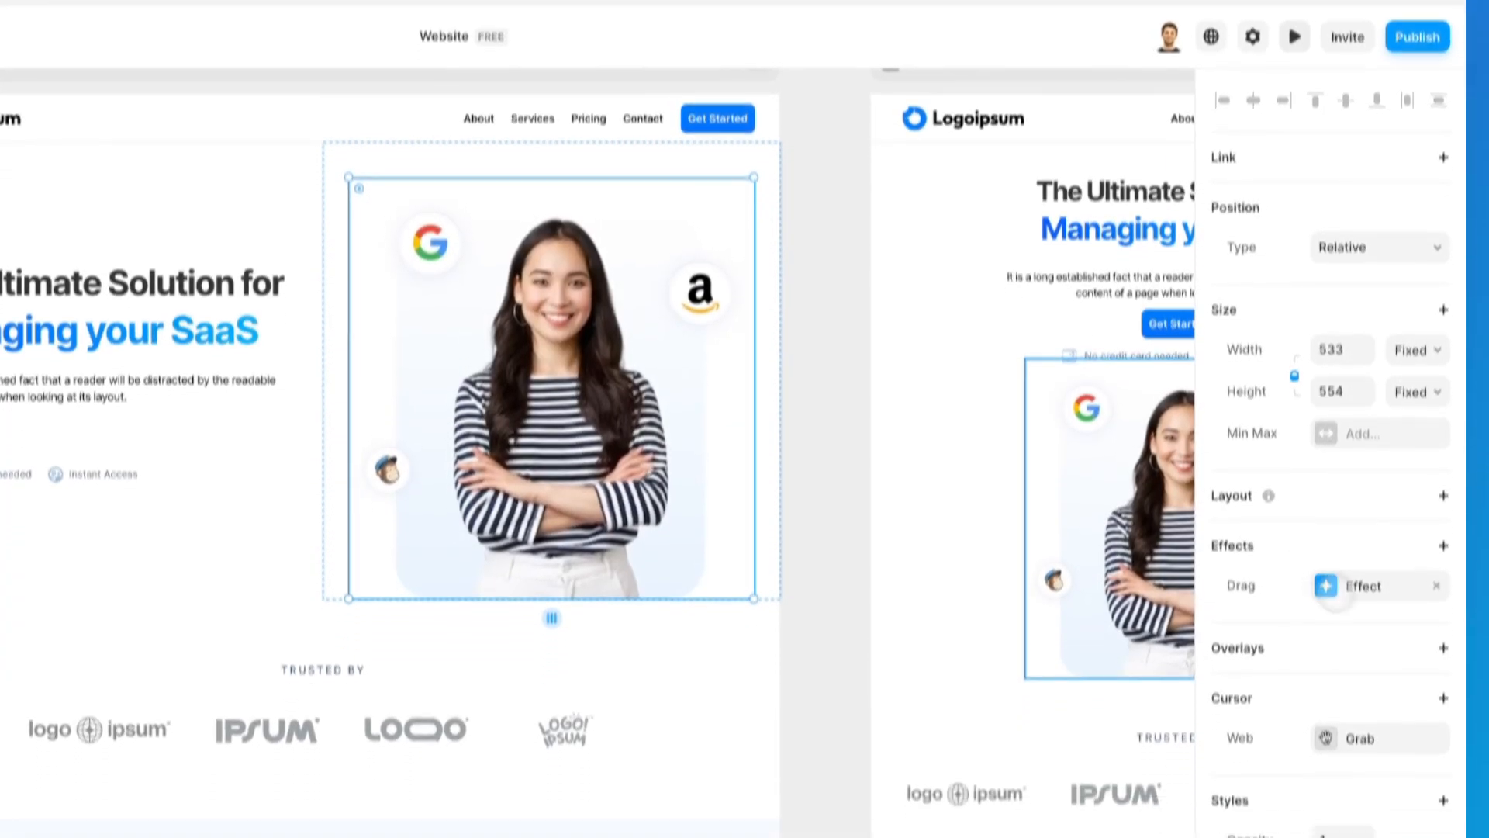
Step: Turn off Snap Back for the Drag effect and test it in the preview by moving the hero image
left_click(1348, 585)
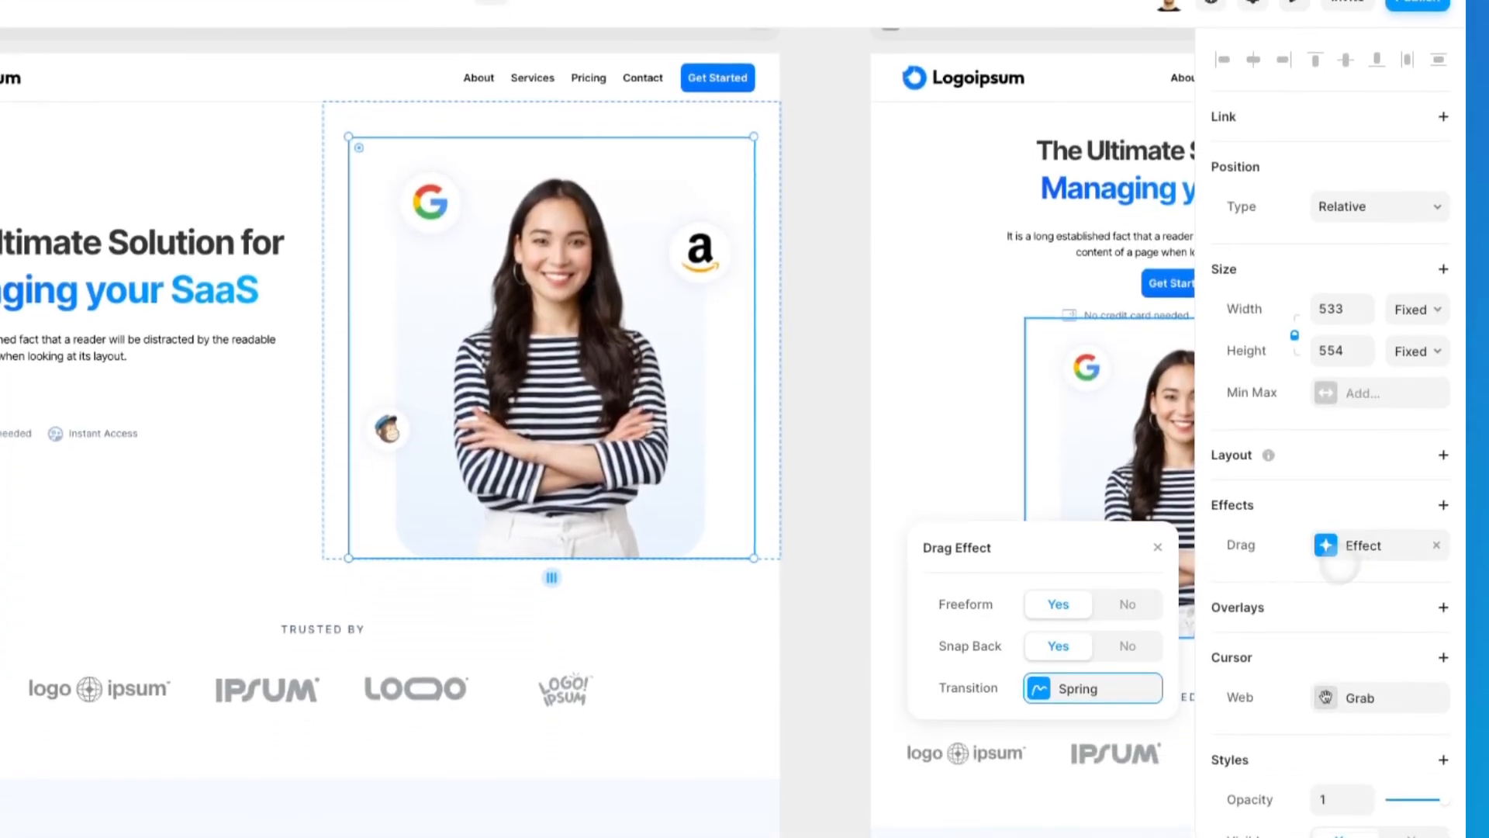
left_click(1130, 643)
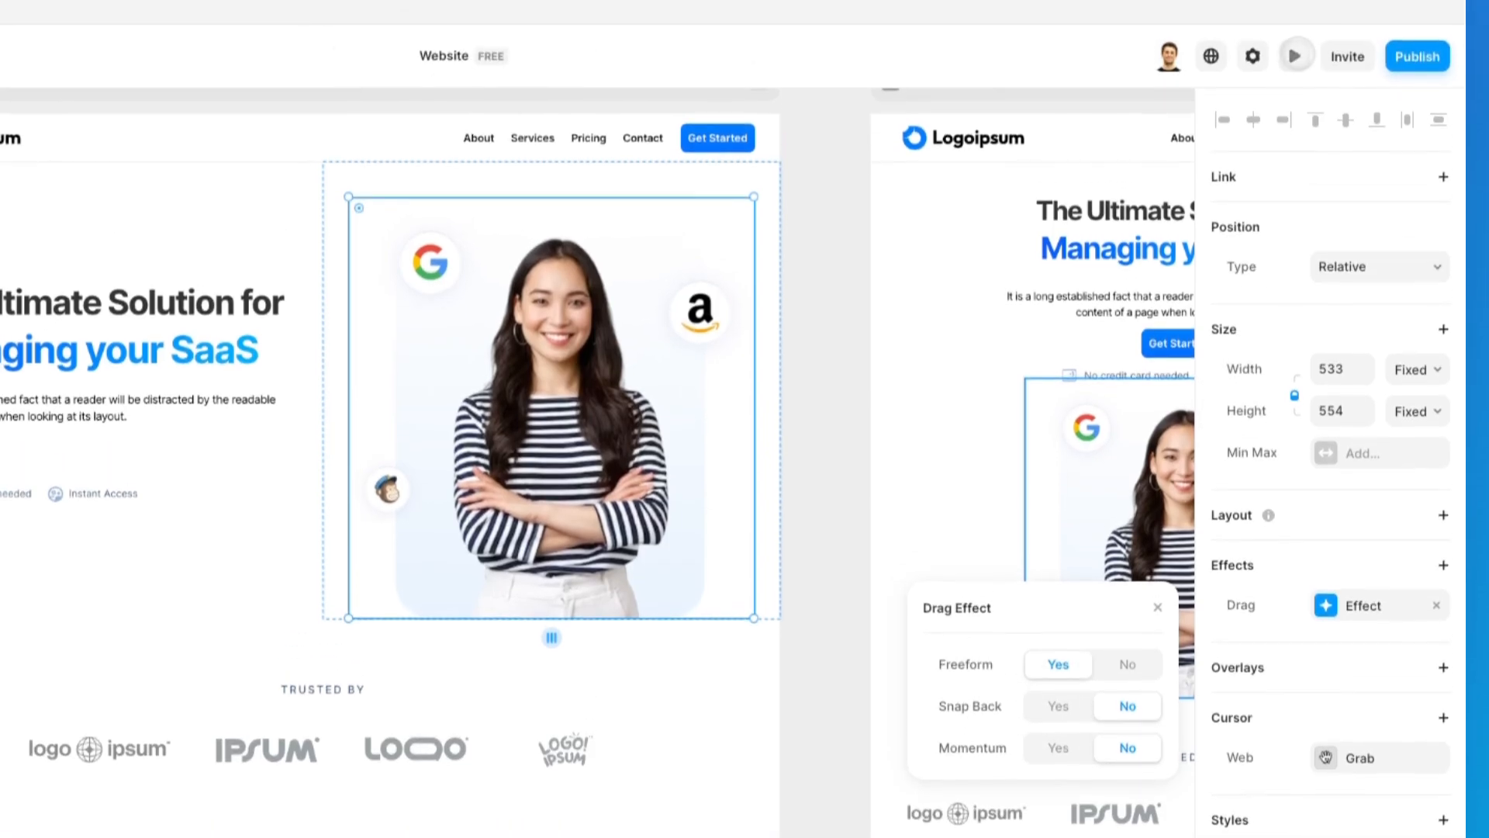
left_click(1294, 57)
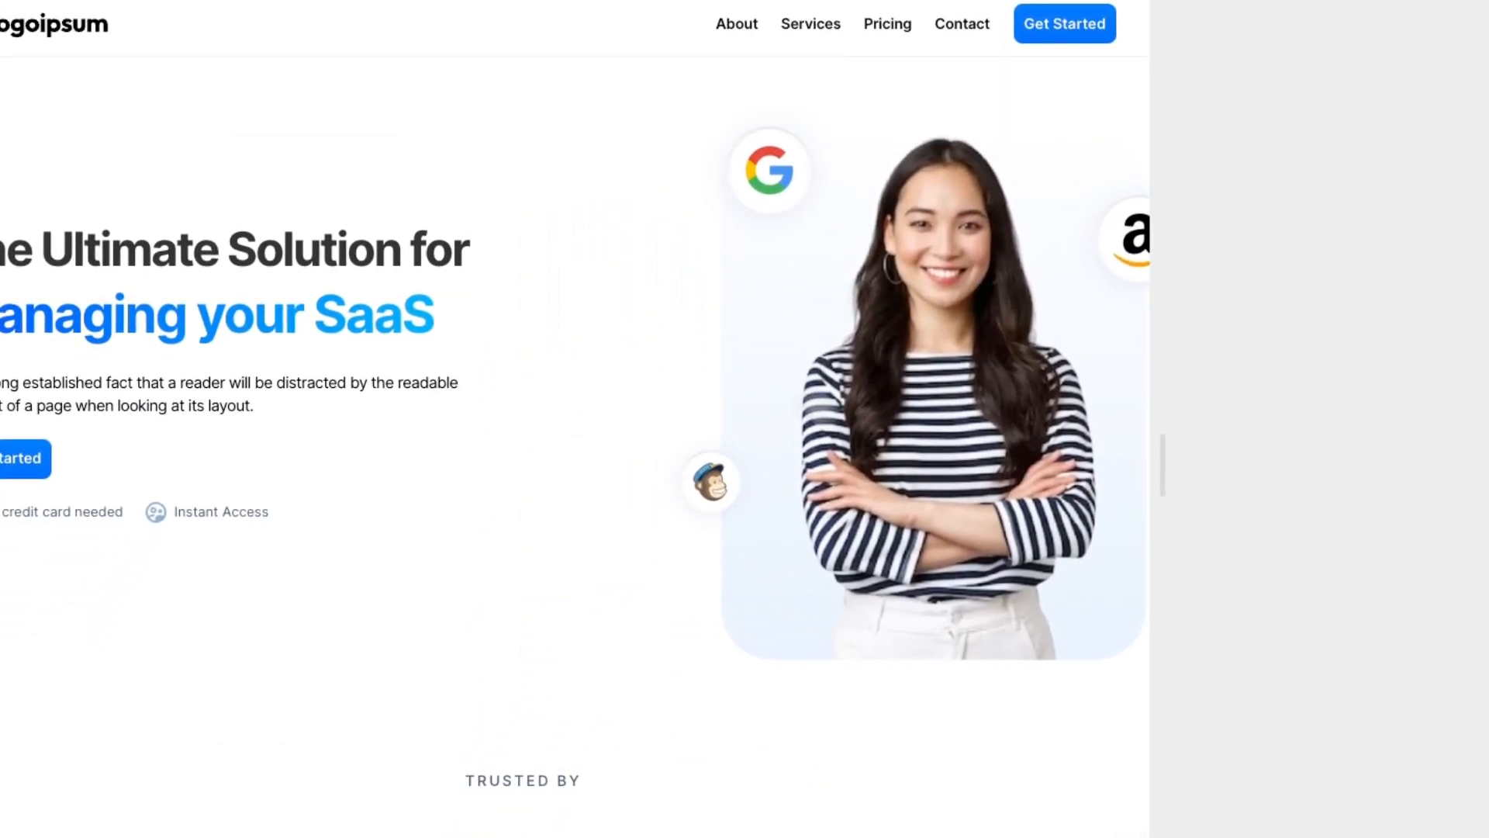
left_click_drag(895, 505, 777, 439)
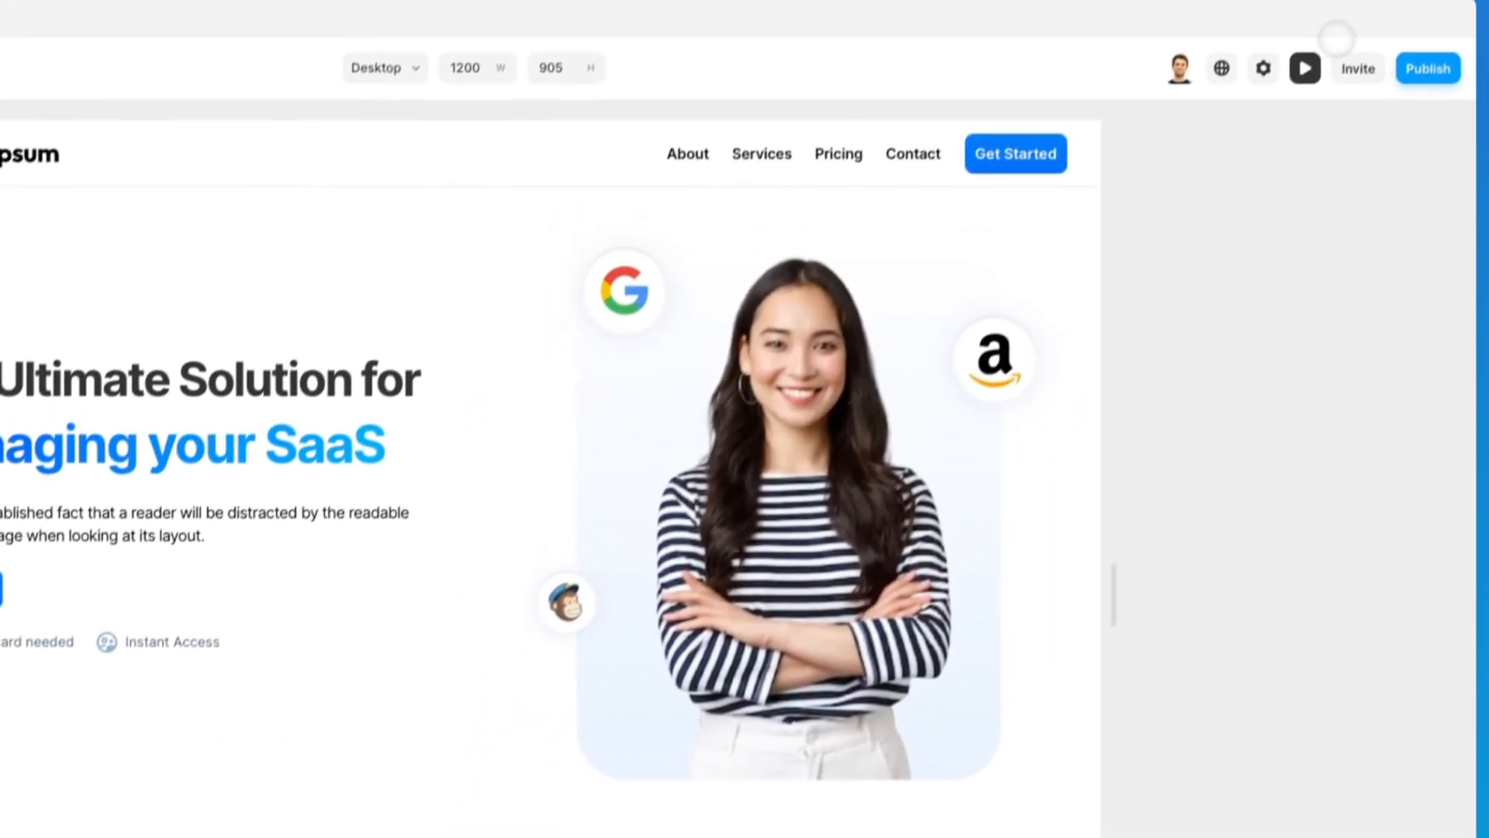
left_click(1306, 68)
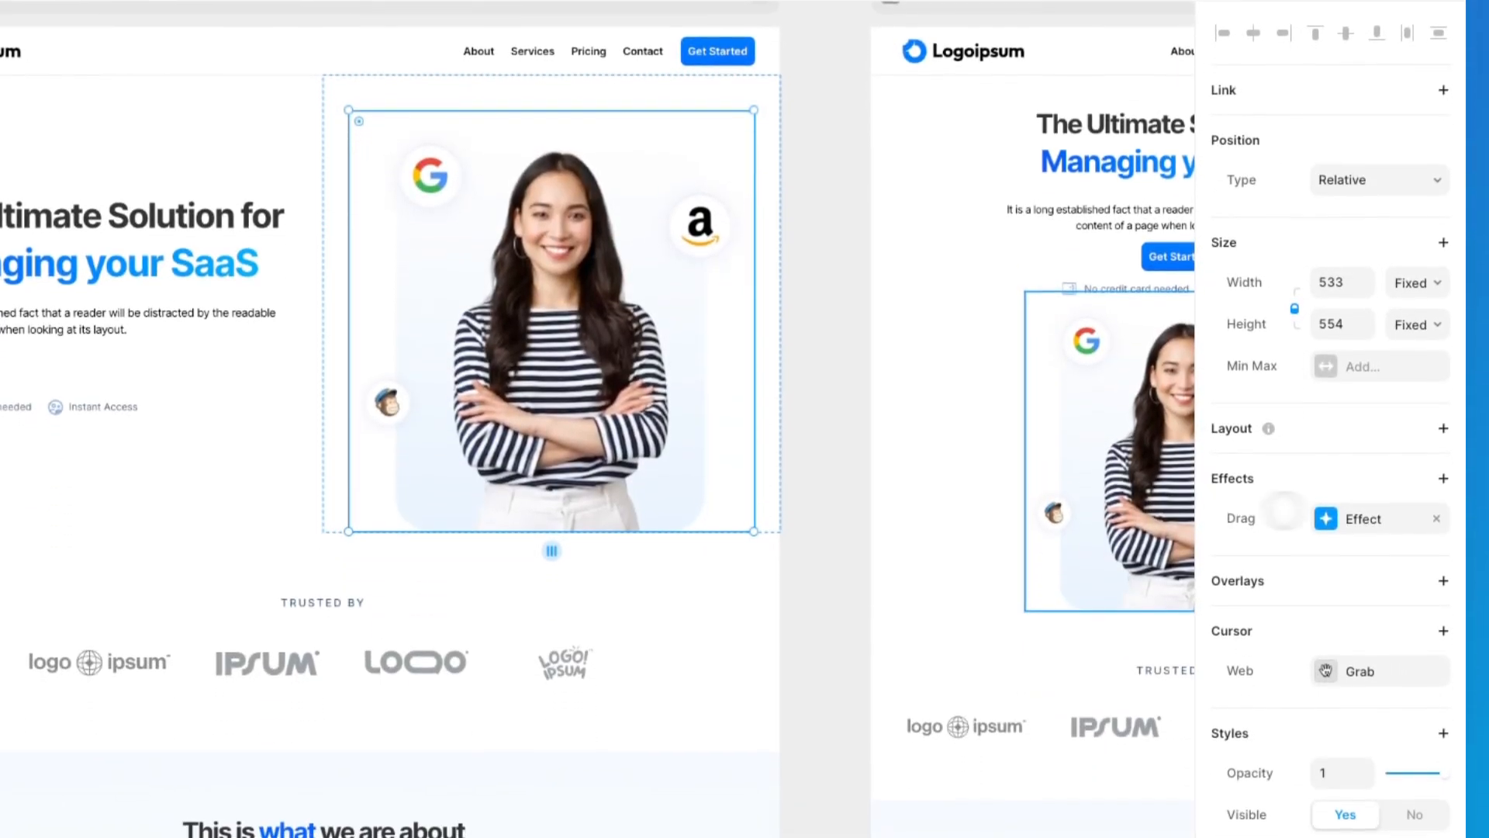
Step: Open the hero image's Drag effect settings and test moving the image around in the page preview
left_click(1380, 642)
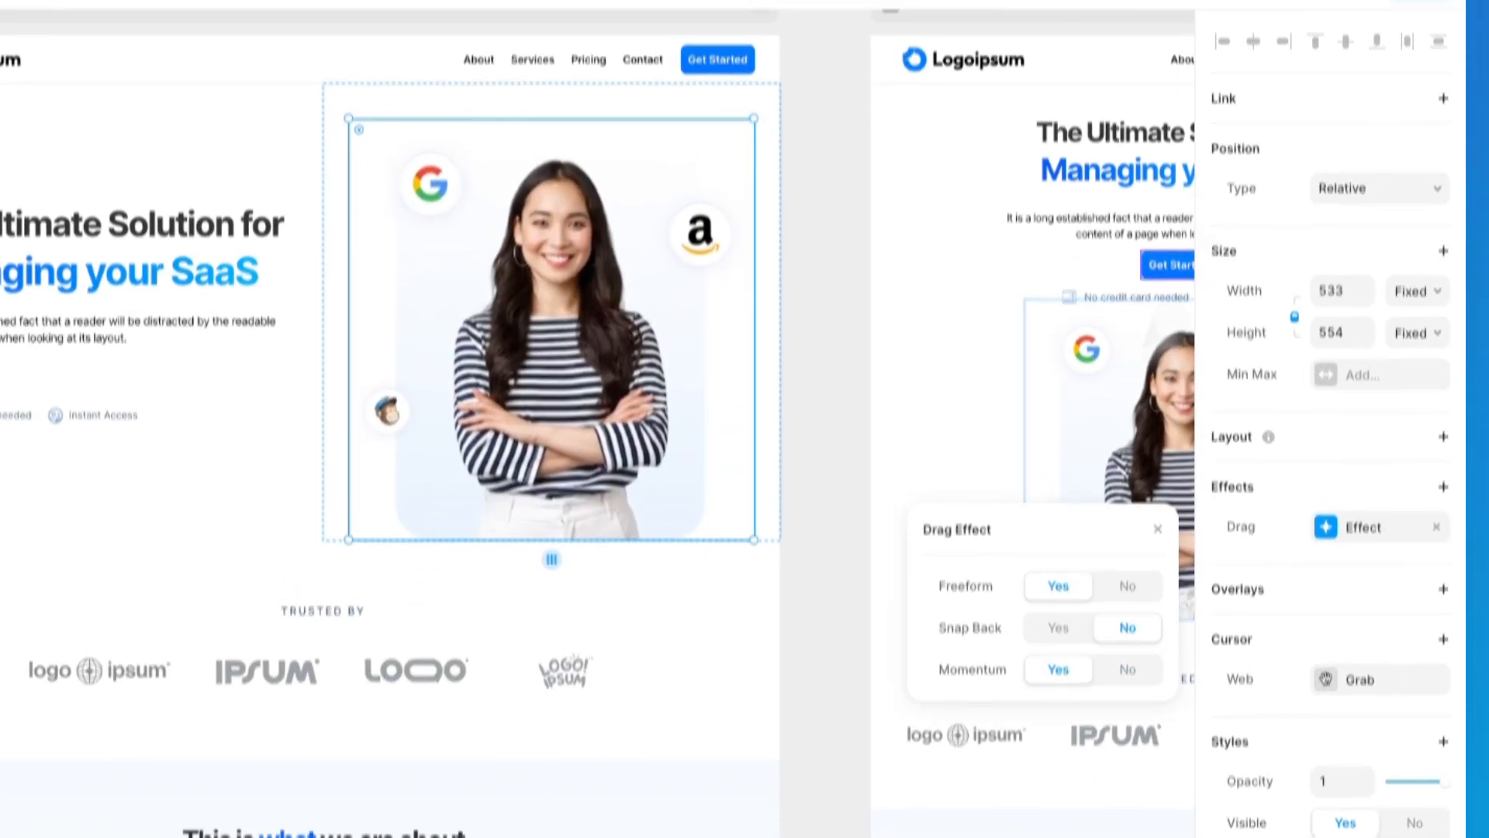
left_click(1289, 55)
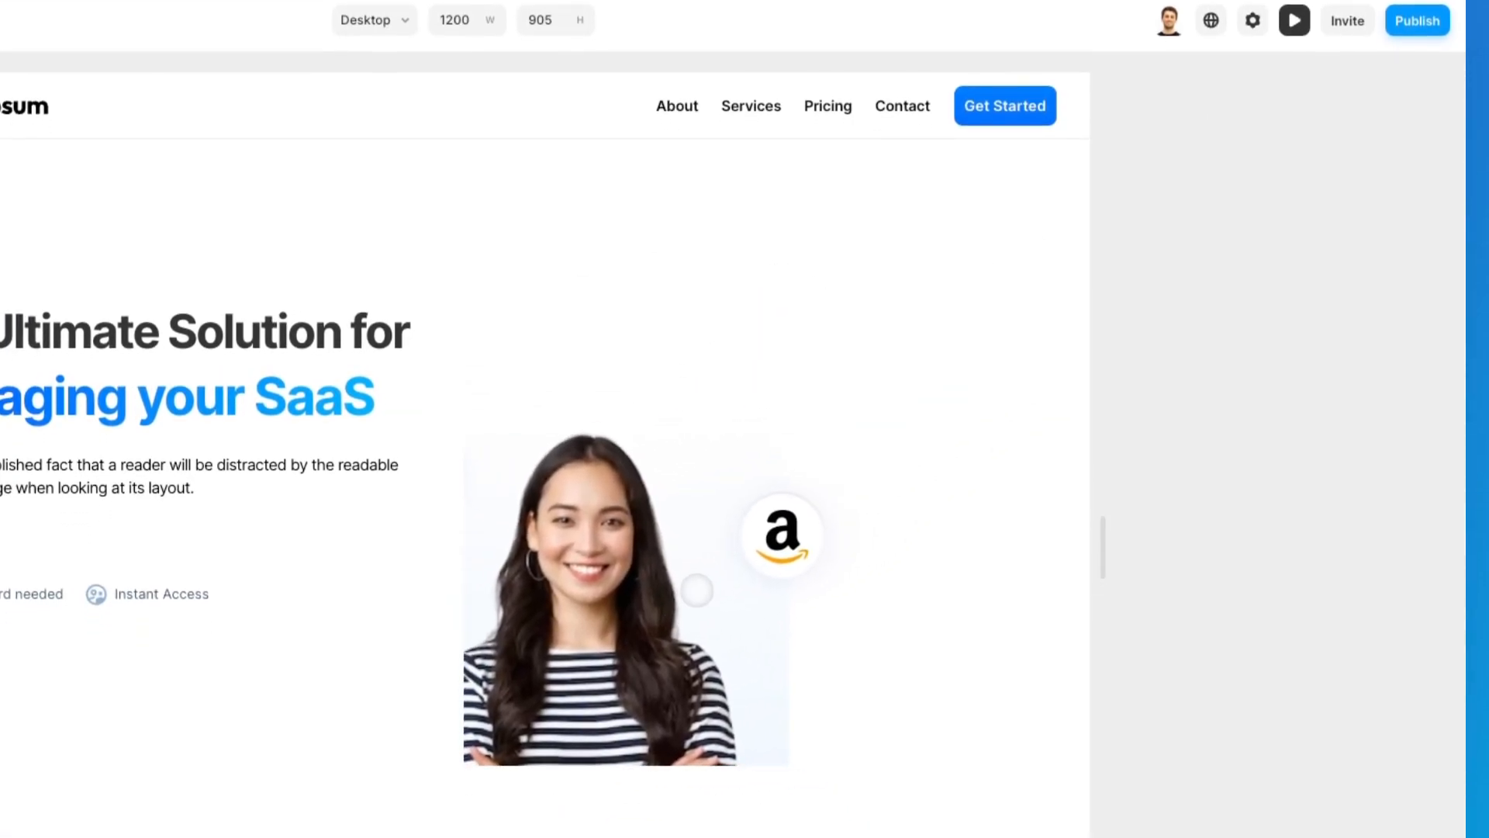
left_click_drag(773, 516, 827, 473)
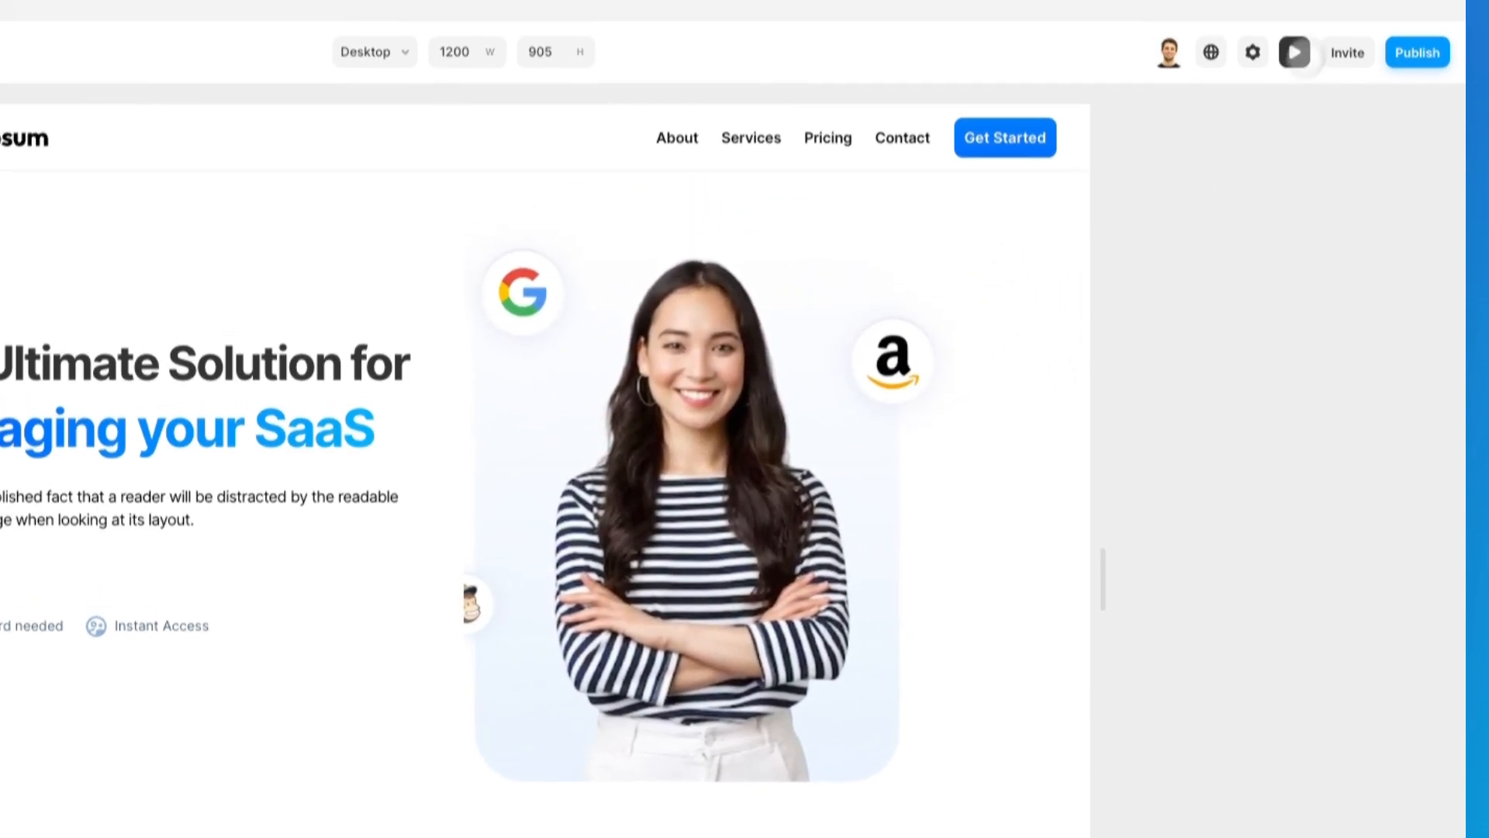
left_click(1294, 19)
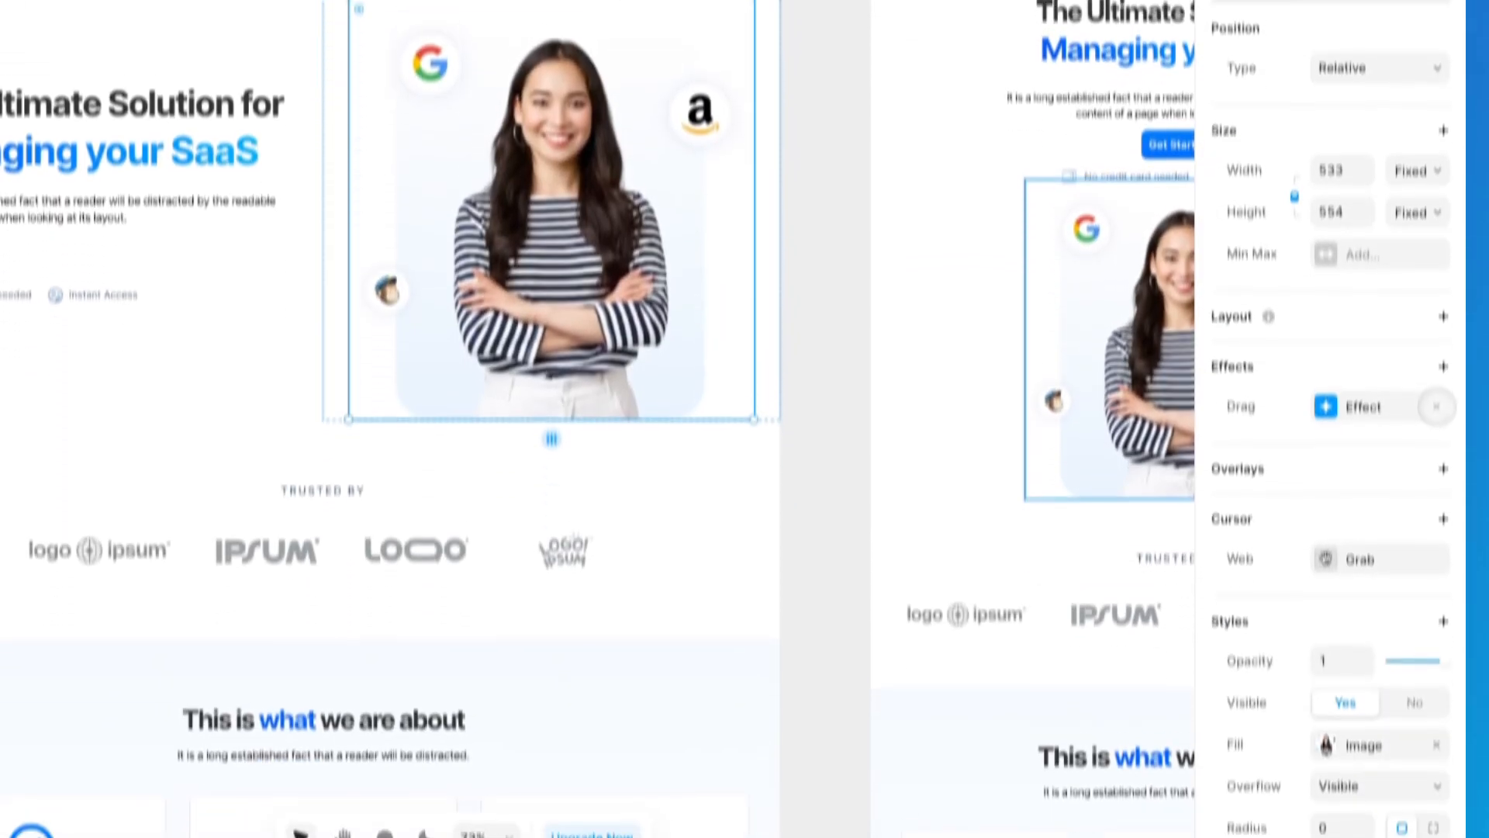
Step: Remove the Drag effect from the hero image and look through the available scroll effects
left_click(1437, 342)
left_click(1443, 302)
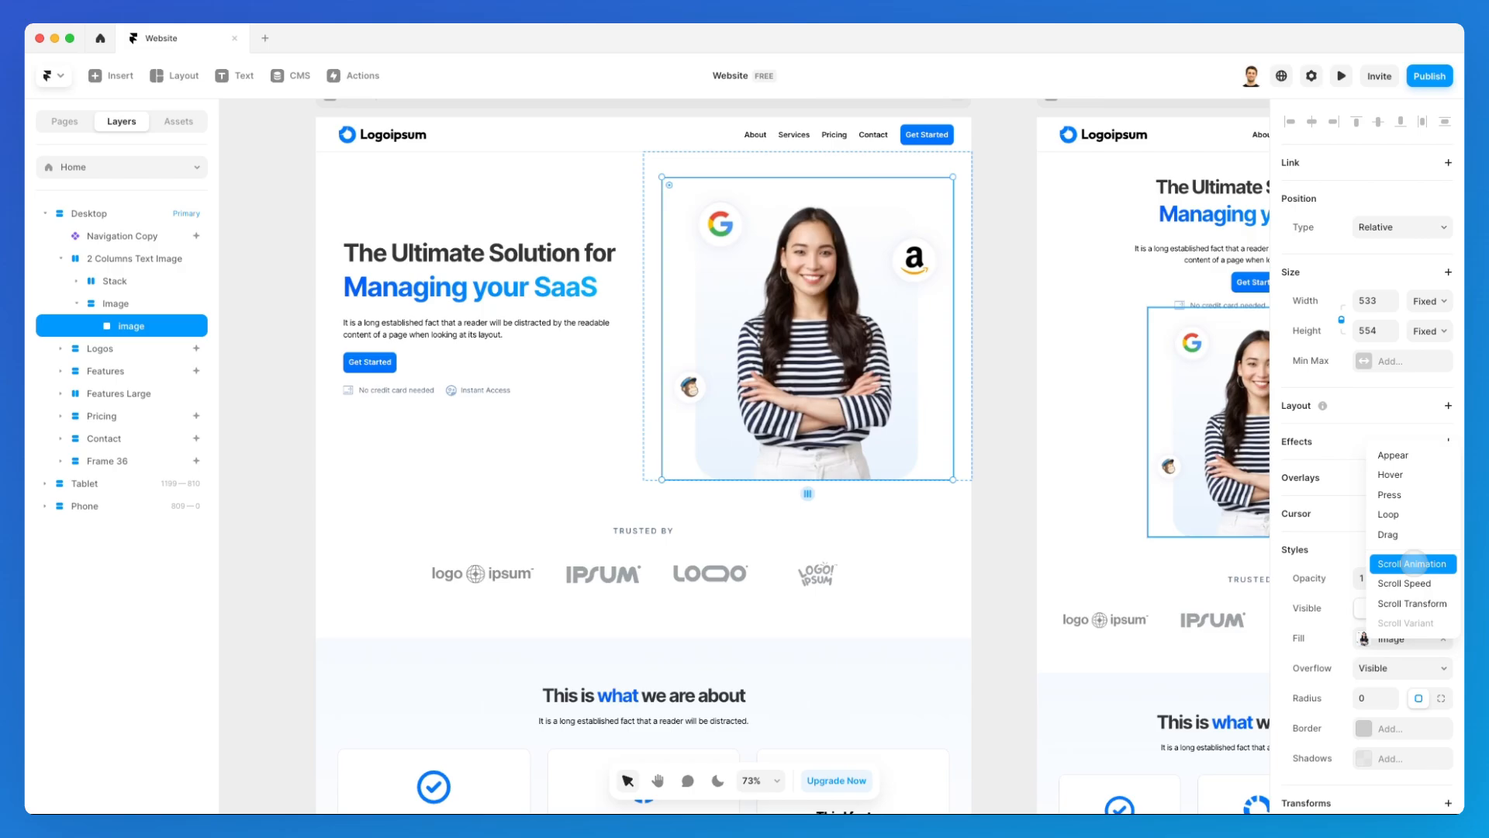
left_click(1412, 562)
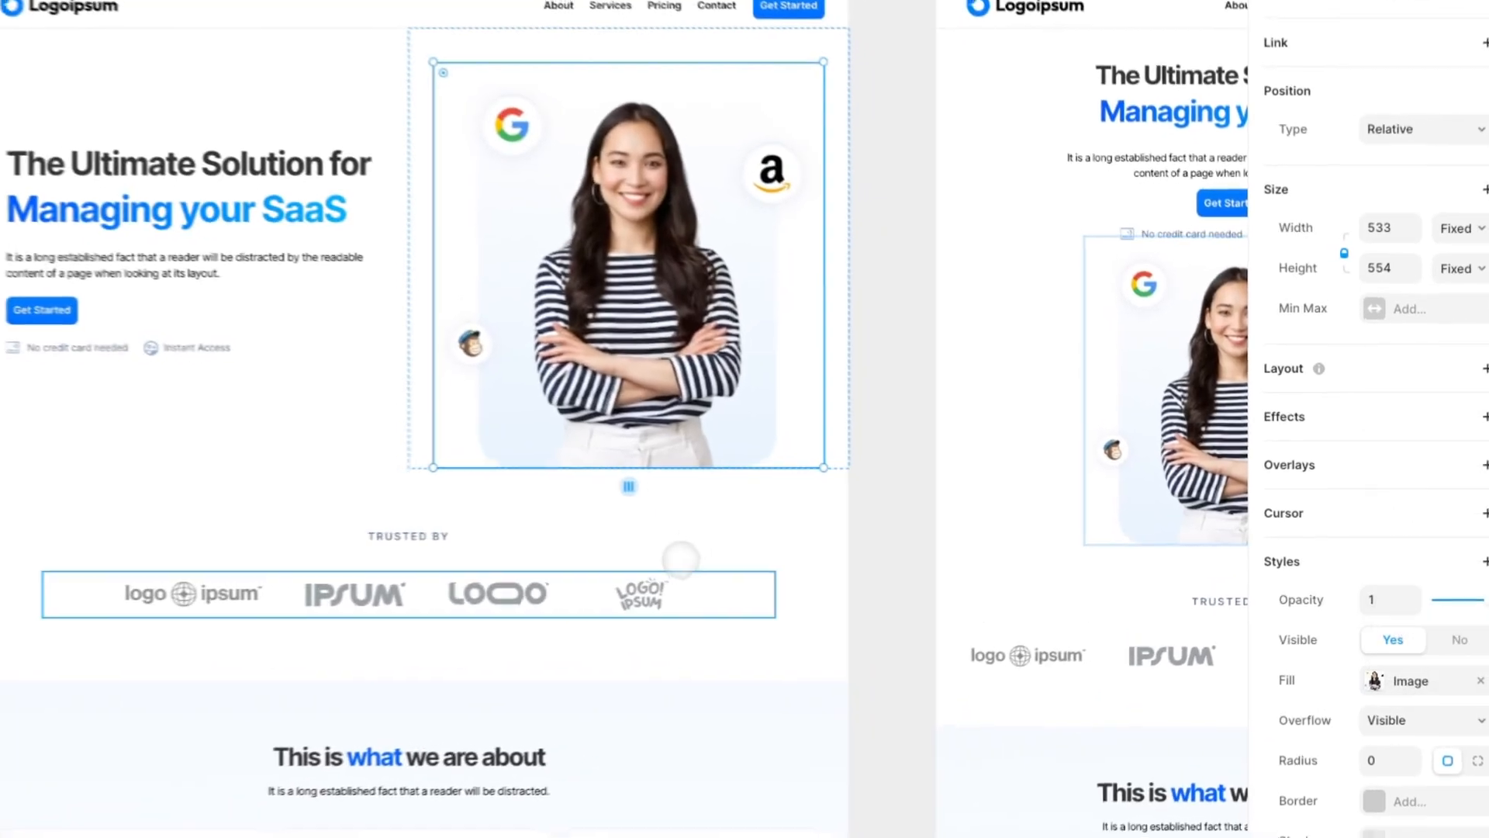
Step: Replace the Appear effect on the TRUSTED BY logos section with a Scroll Animation effect
scroll(849, 550, "down", 3)
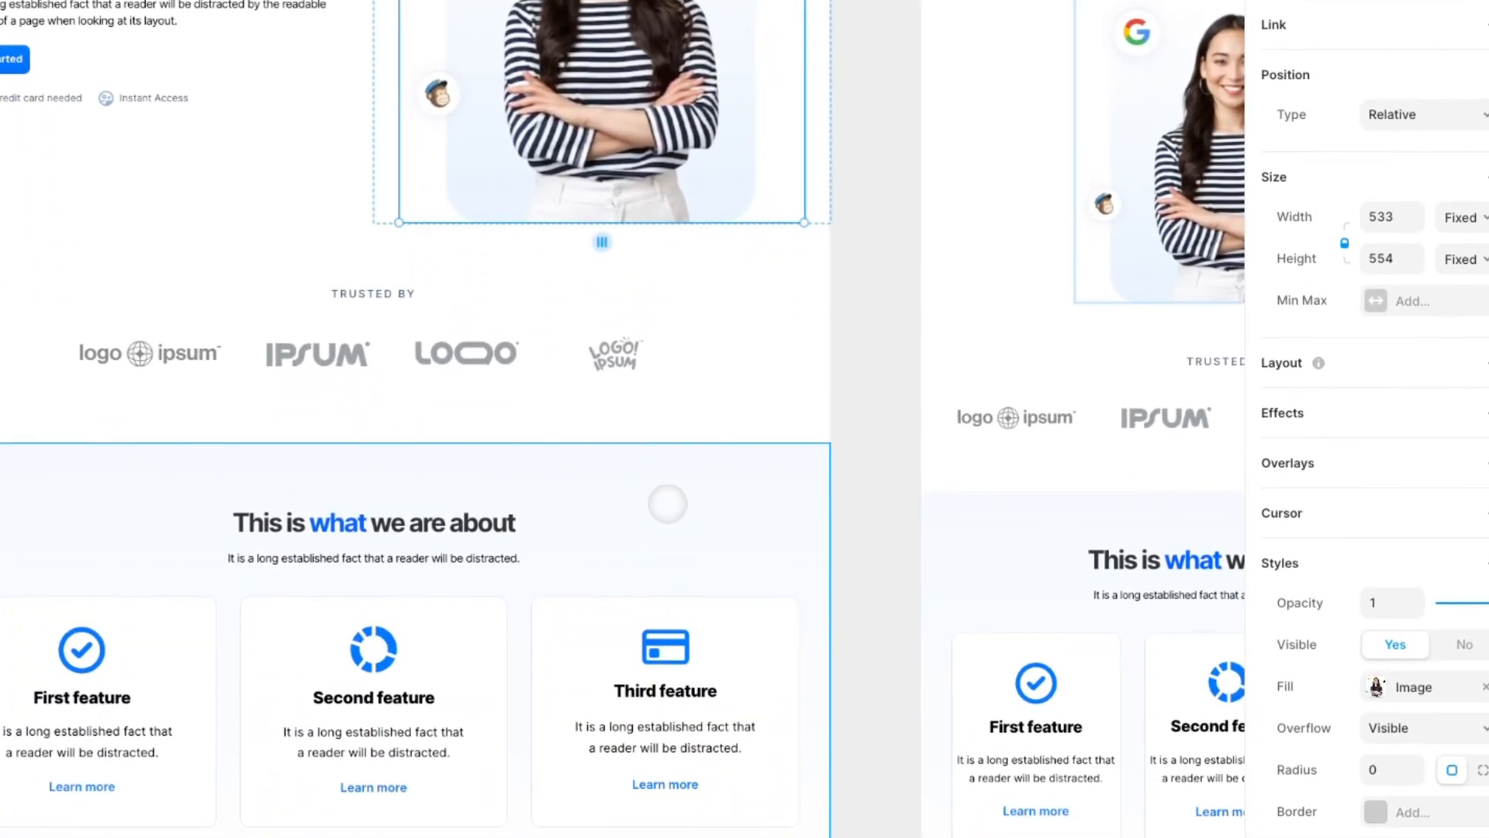
left_click(765, 385)
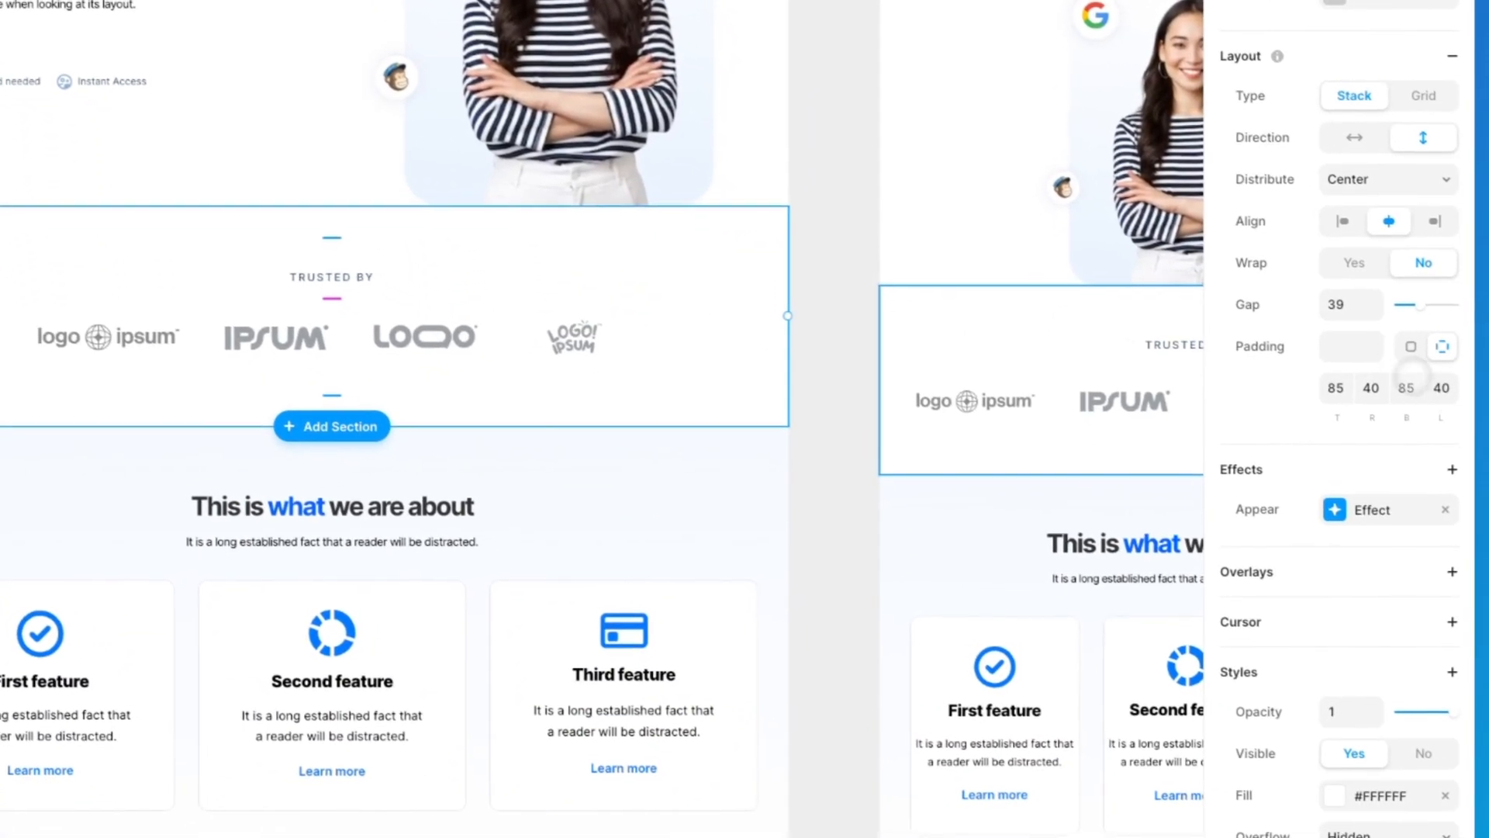
left_click(1445, 509)
left_click(1452, 470)
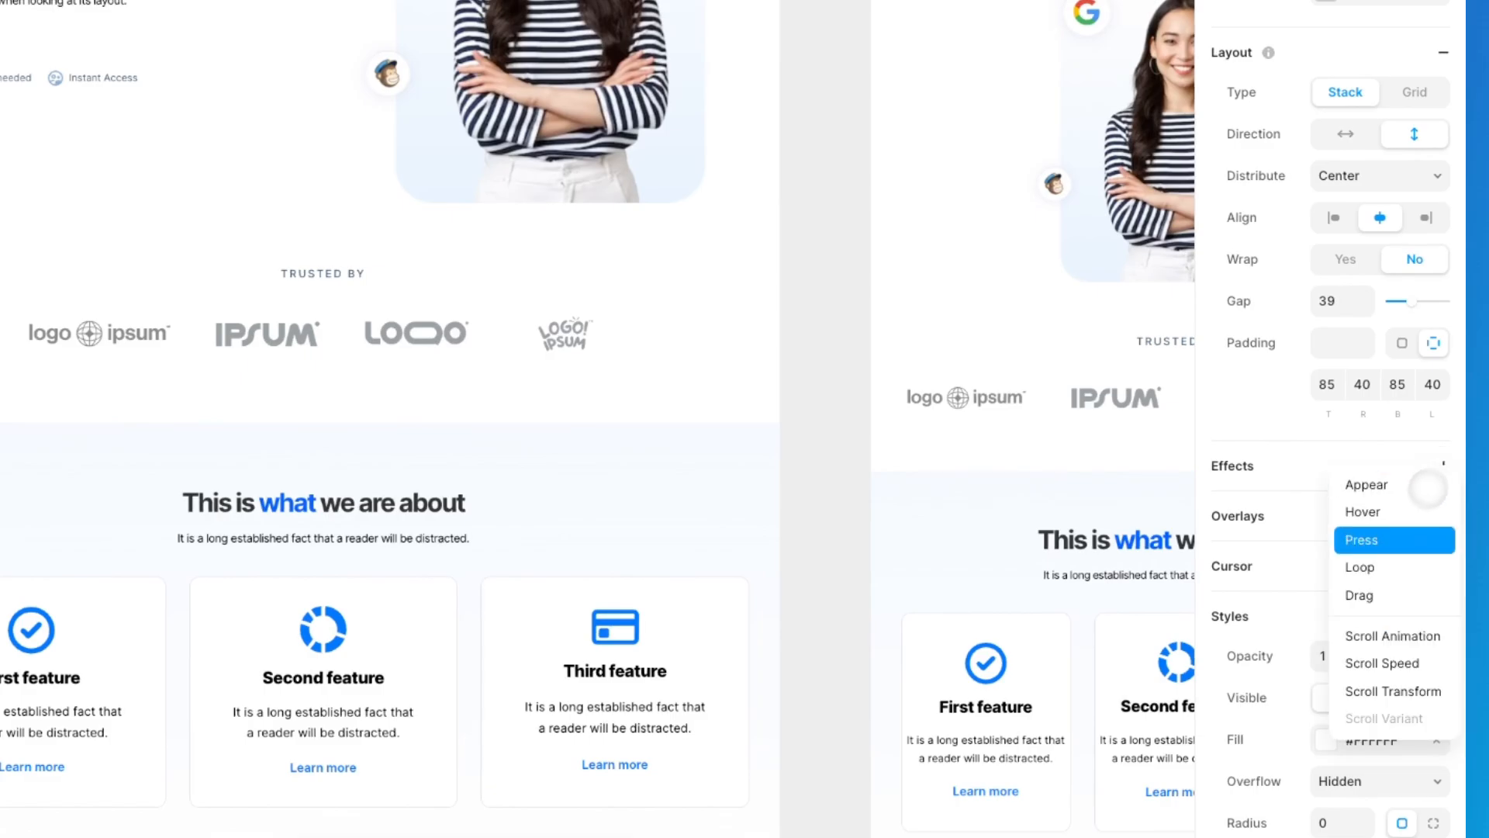
left_click(1392, 635)
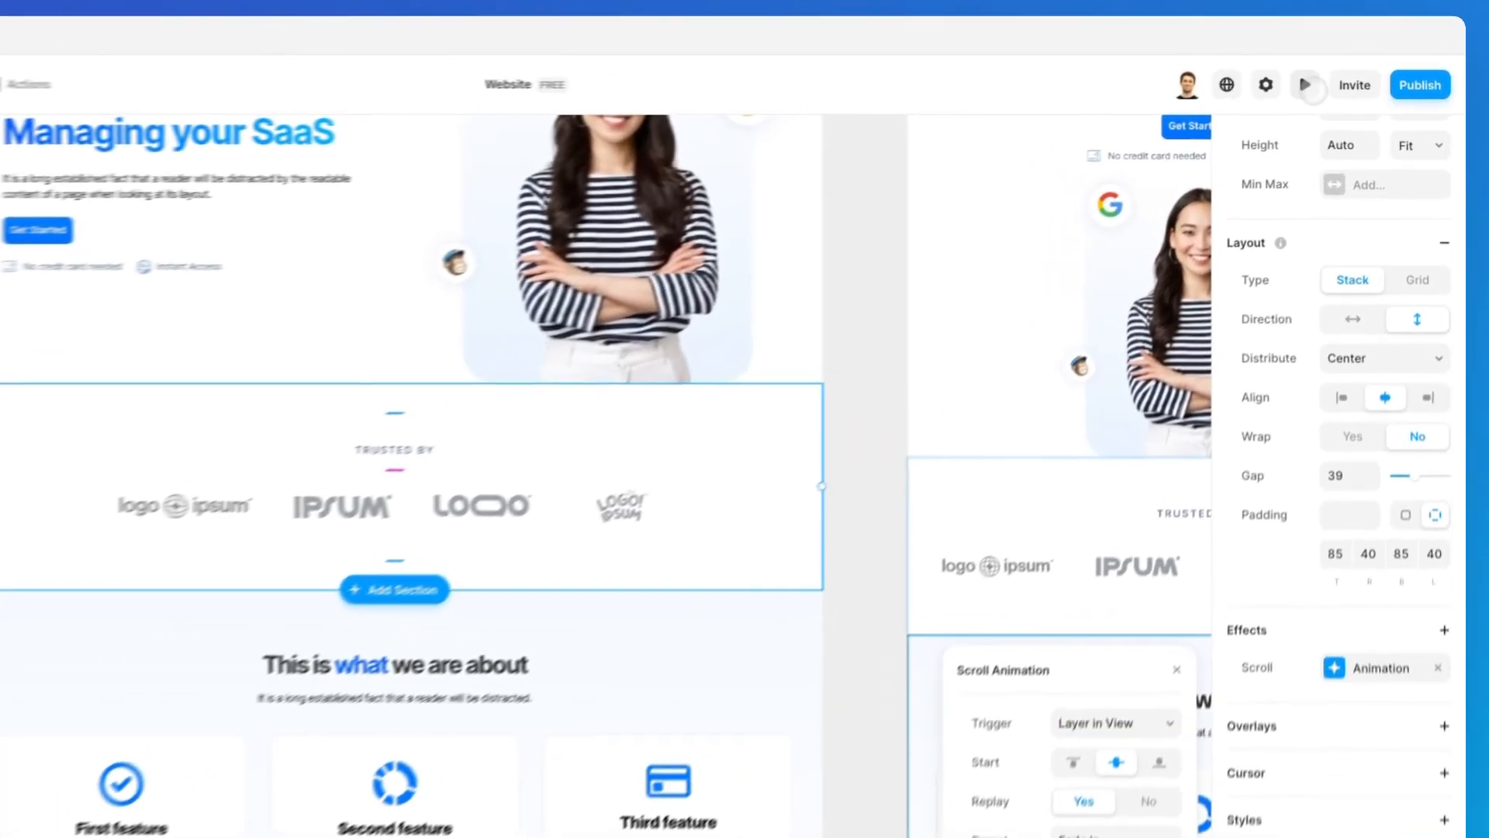
Step: Preview the page and examine how the logos section animates when scrolling past it in both directions
left_click(1341, 75)
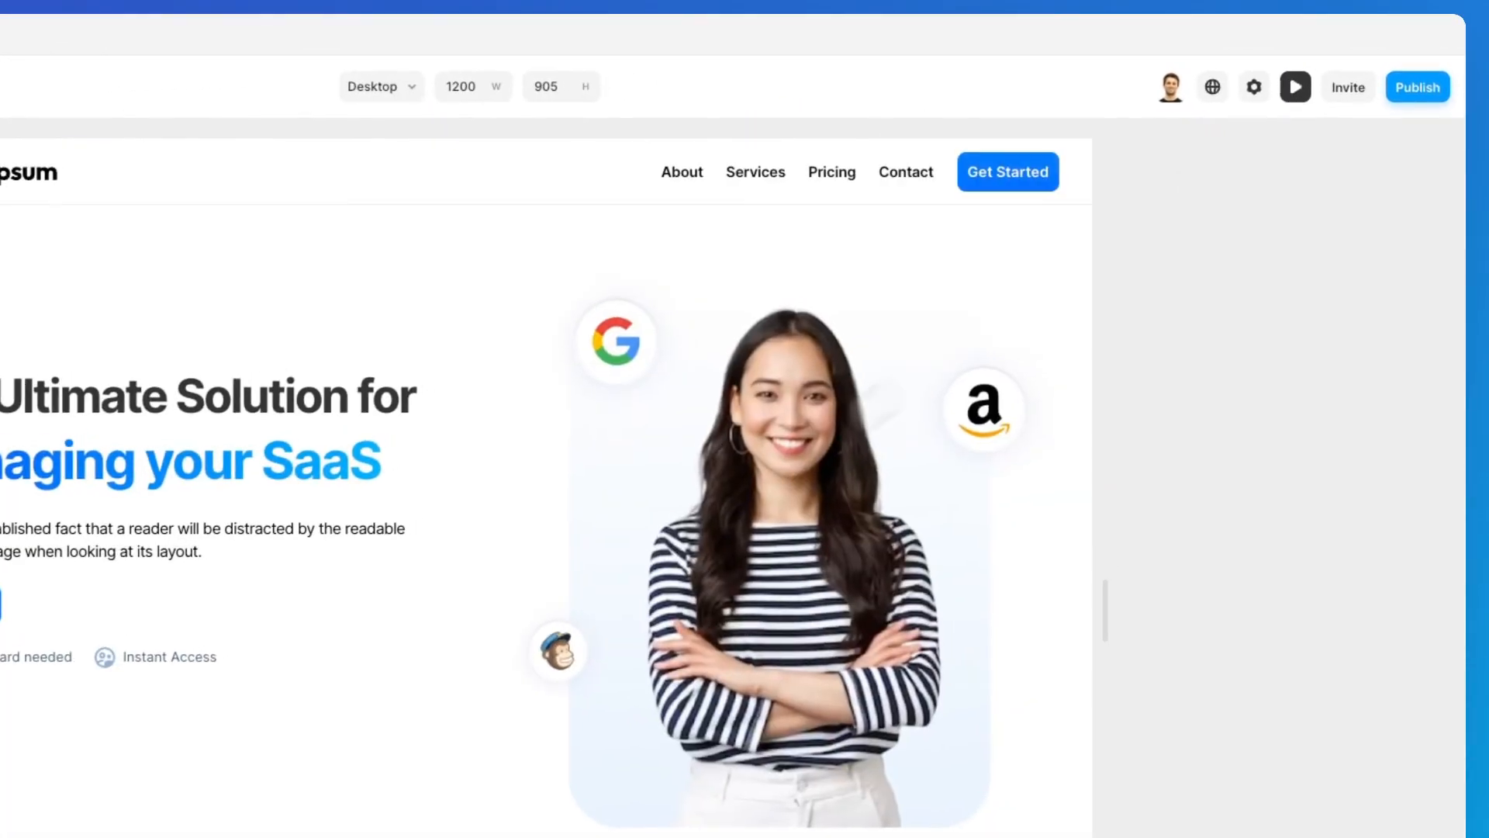
scroll(923, 383, "down", 5)
scroll(709, 519, "down", 3)
scroll(709, 519, "up", 10)
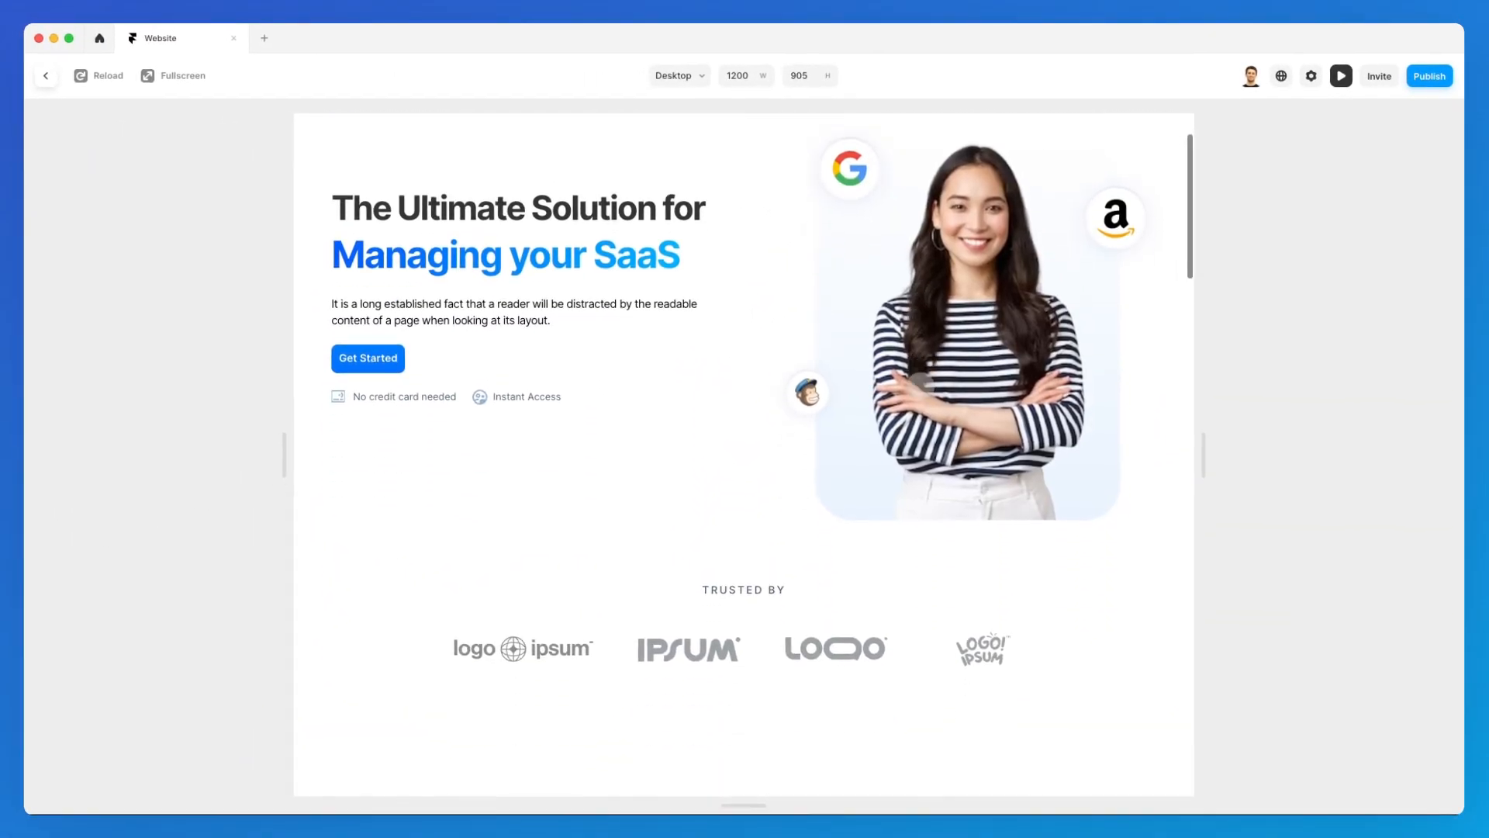
scroll(921, 383, "down", 7)
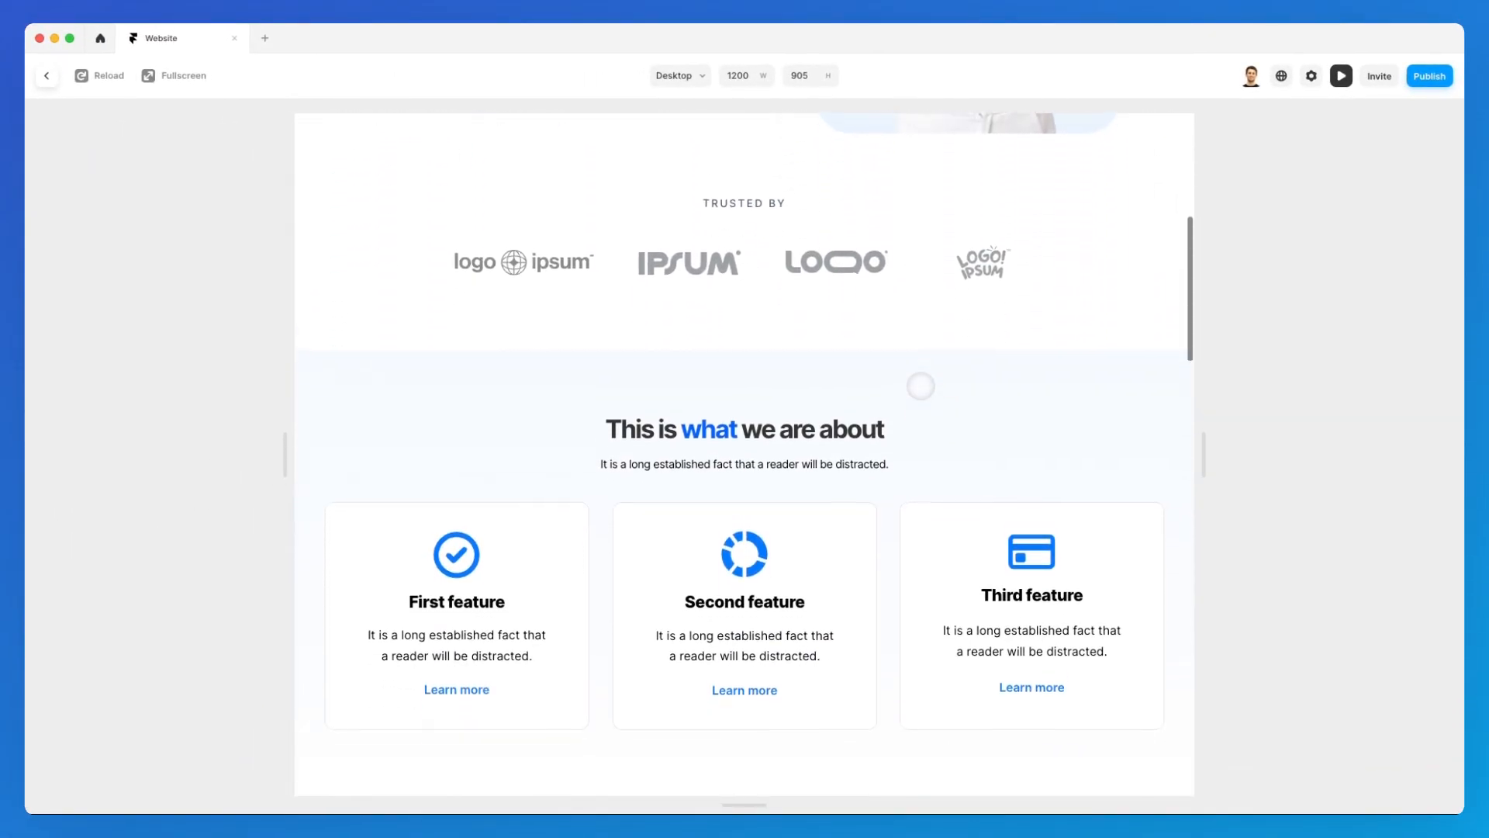
scroll(920, 385, "up", 1)
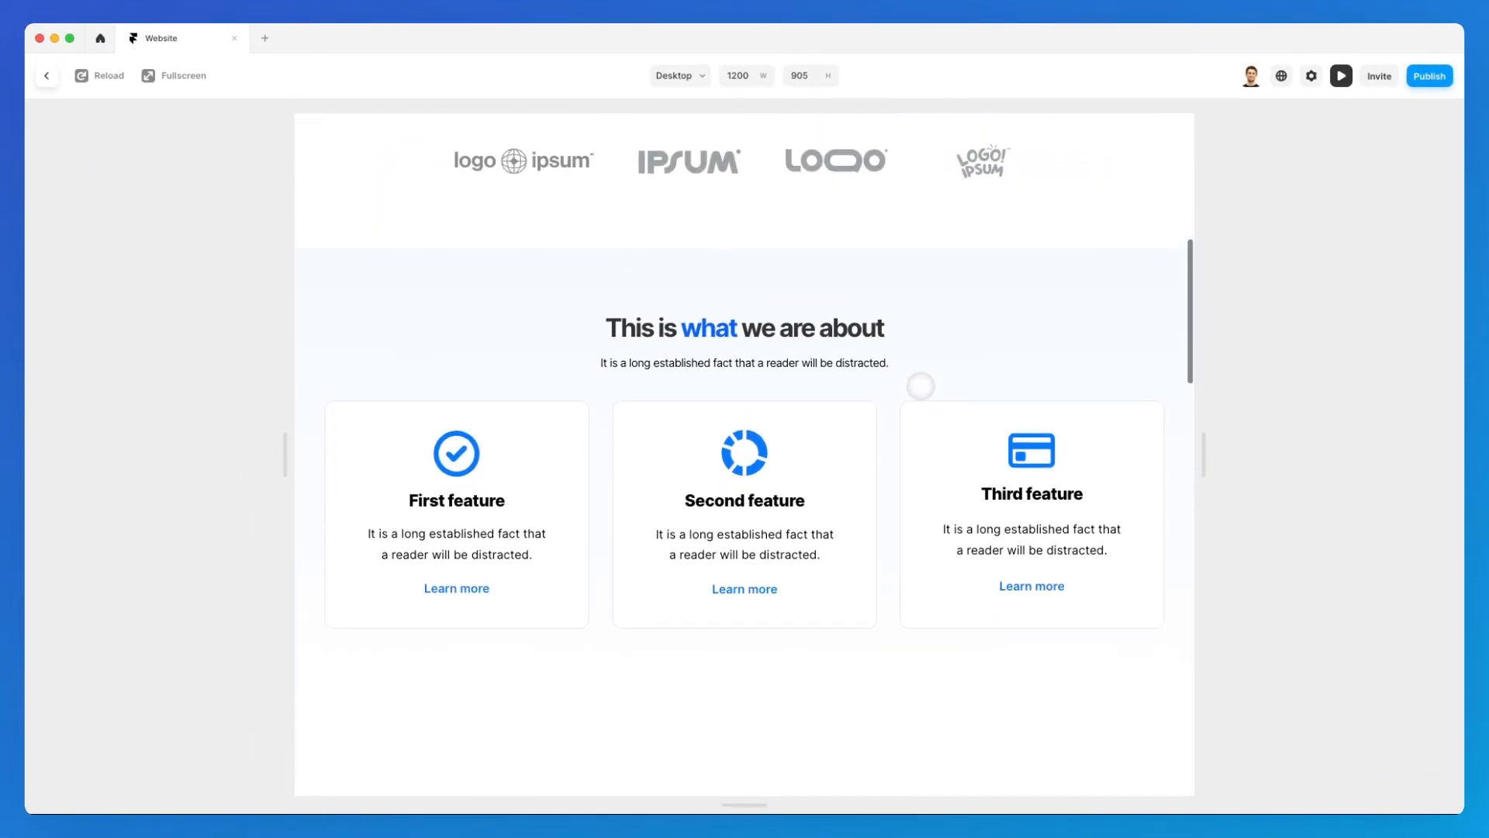
scroll(921, 386, "down", 1)
scroll(920, 385, "up", 1)
scroll(920, 386, "down", 1)
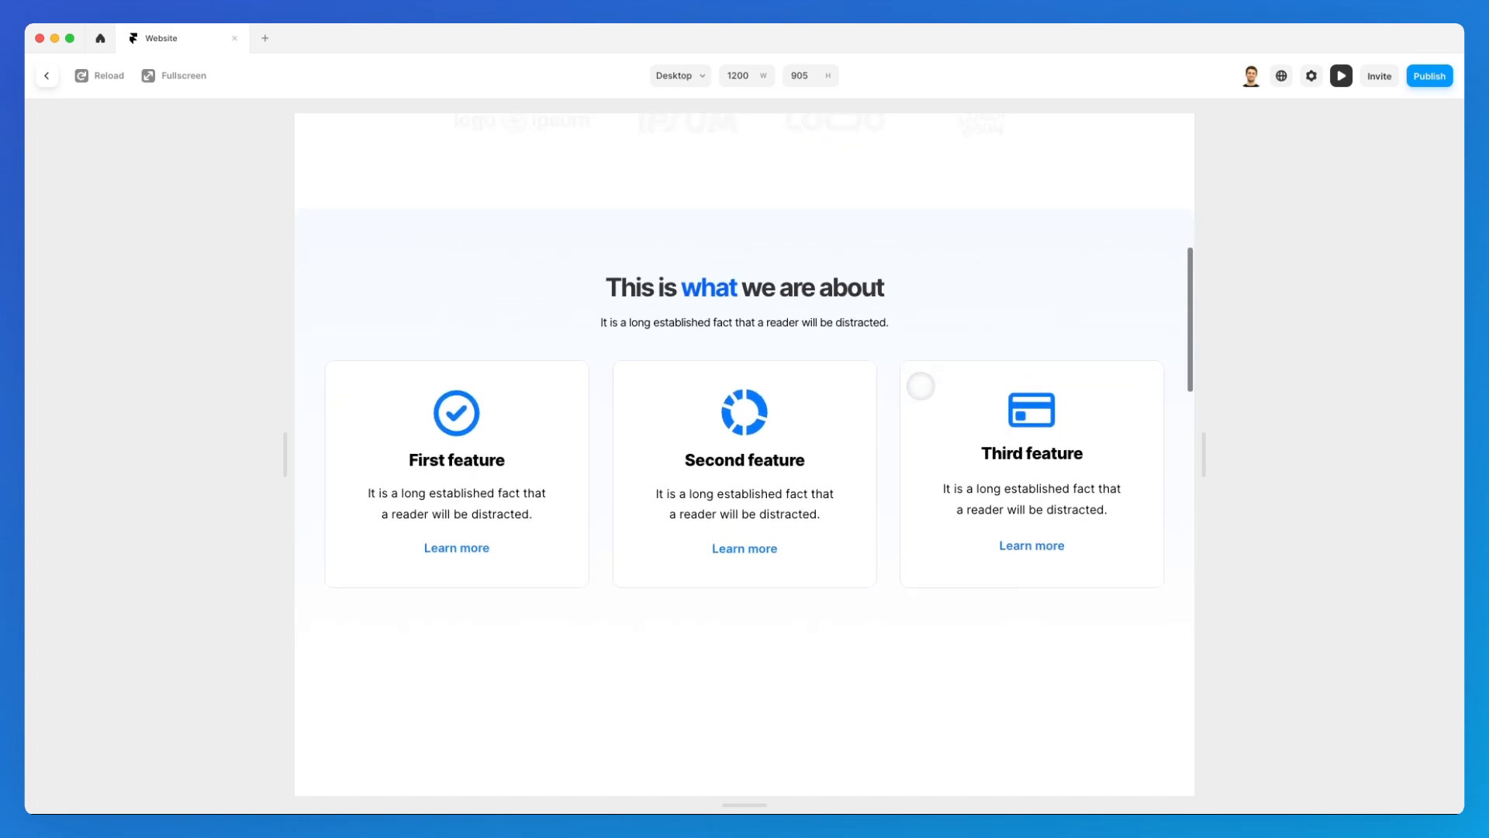
scroll(921, 385, "up", 2)
scroll(853, 150, "down", 1)
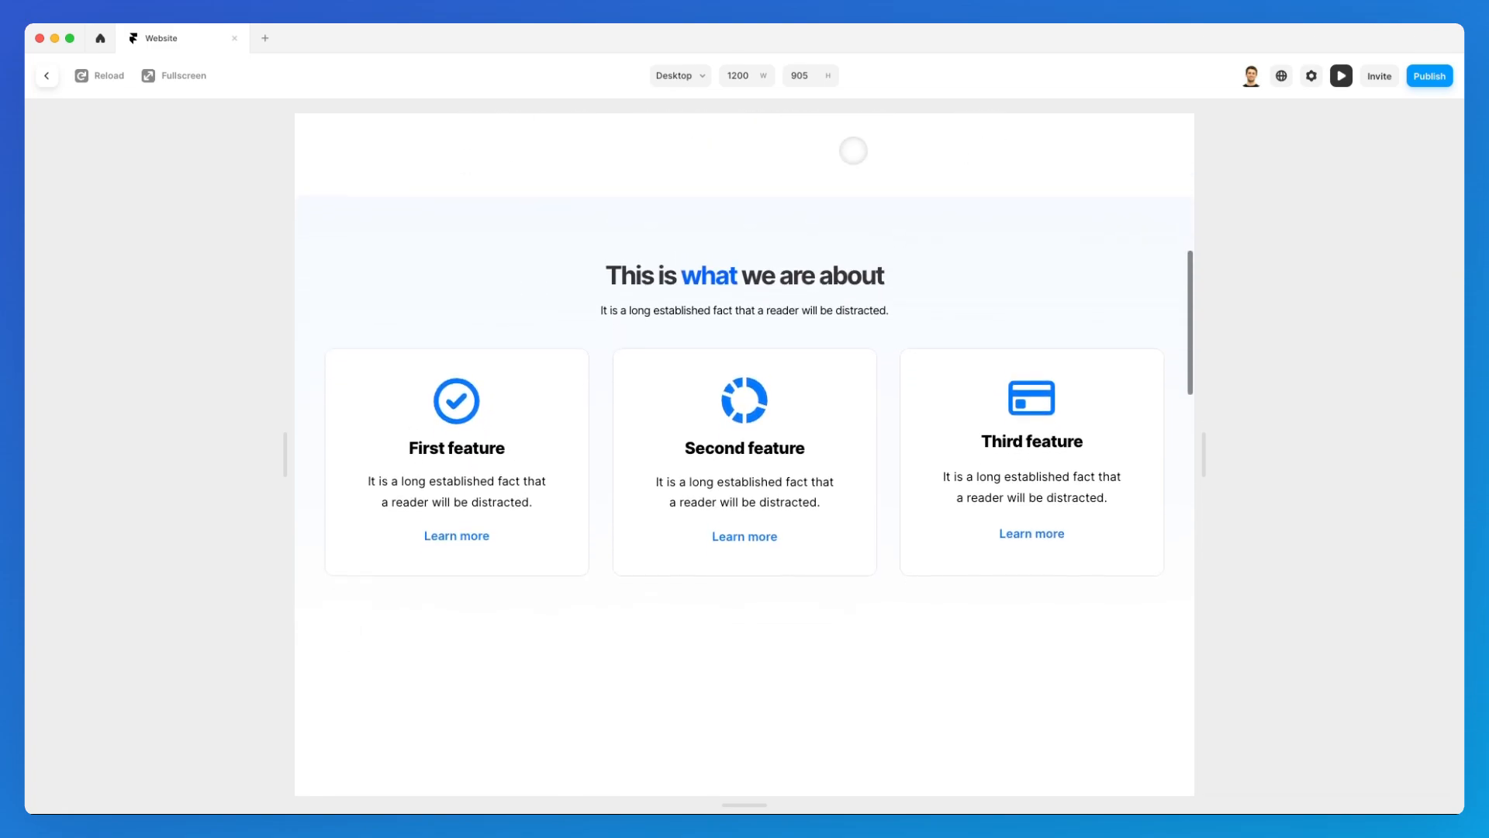
scroll(853, 150, "up", 1)
scroll(862, 164, "down", 1)
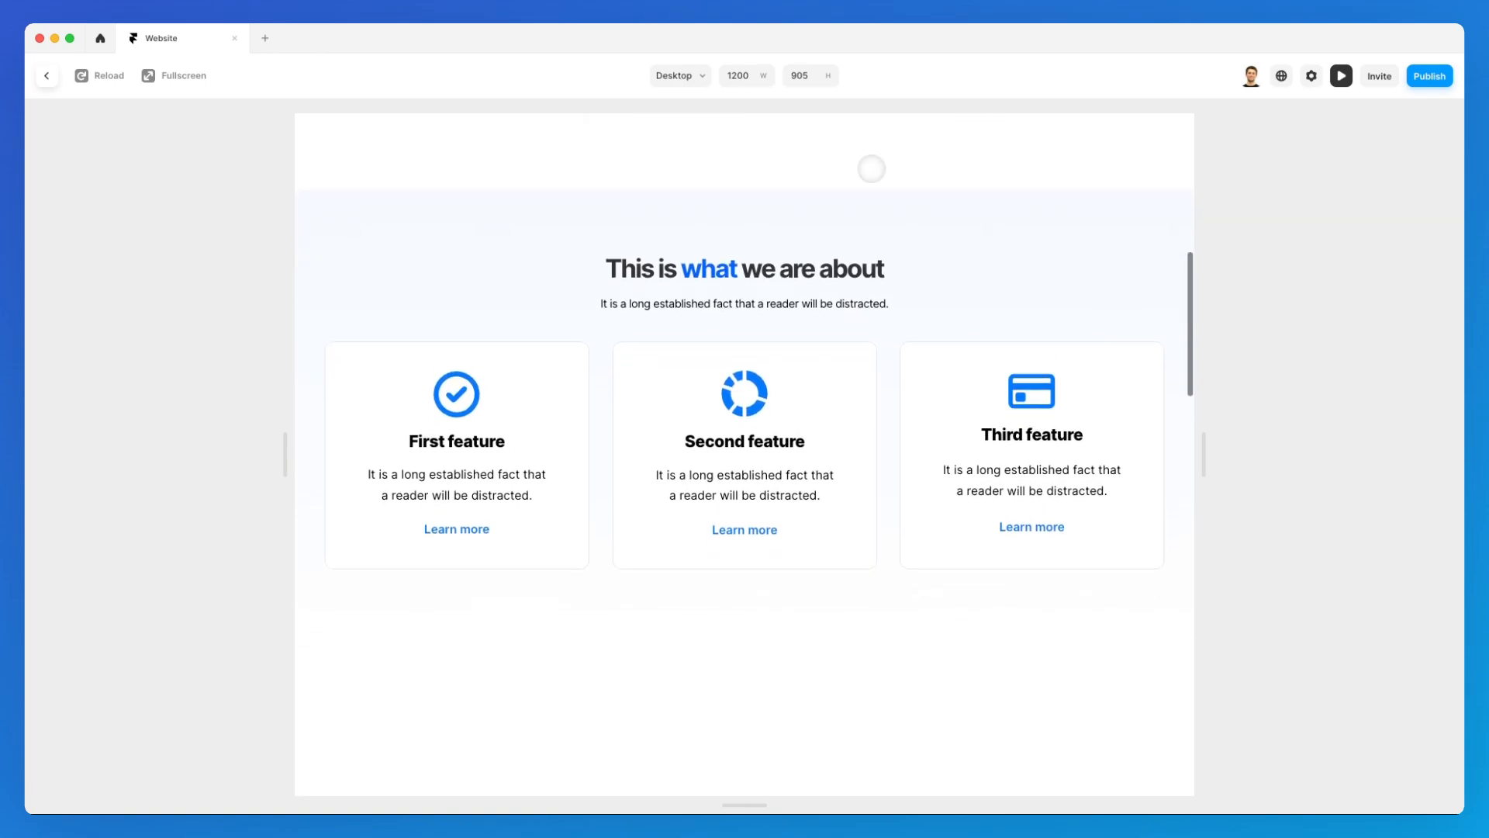
scroll(862, 164, "up", 2)
scroll(900, 175, "down", 1)
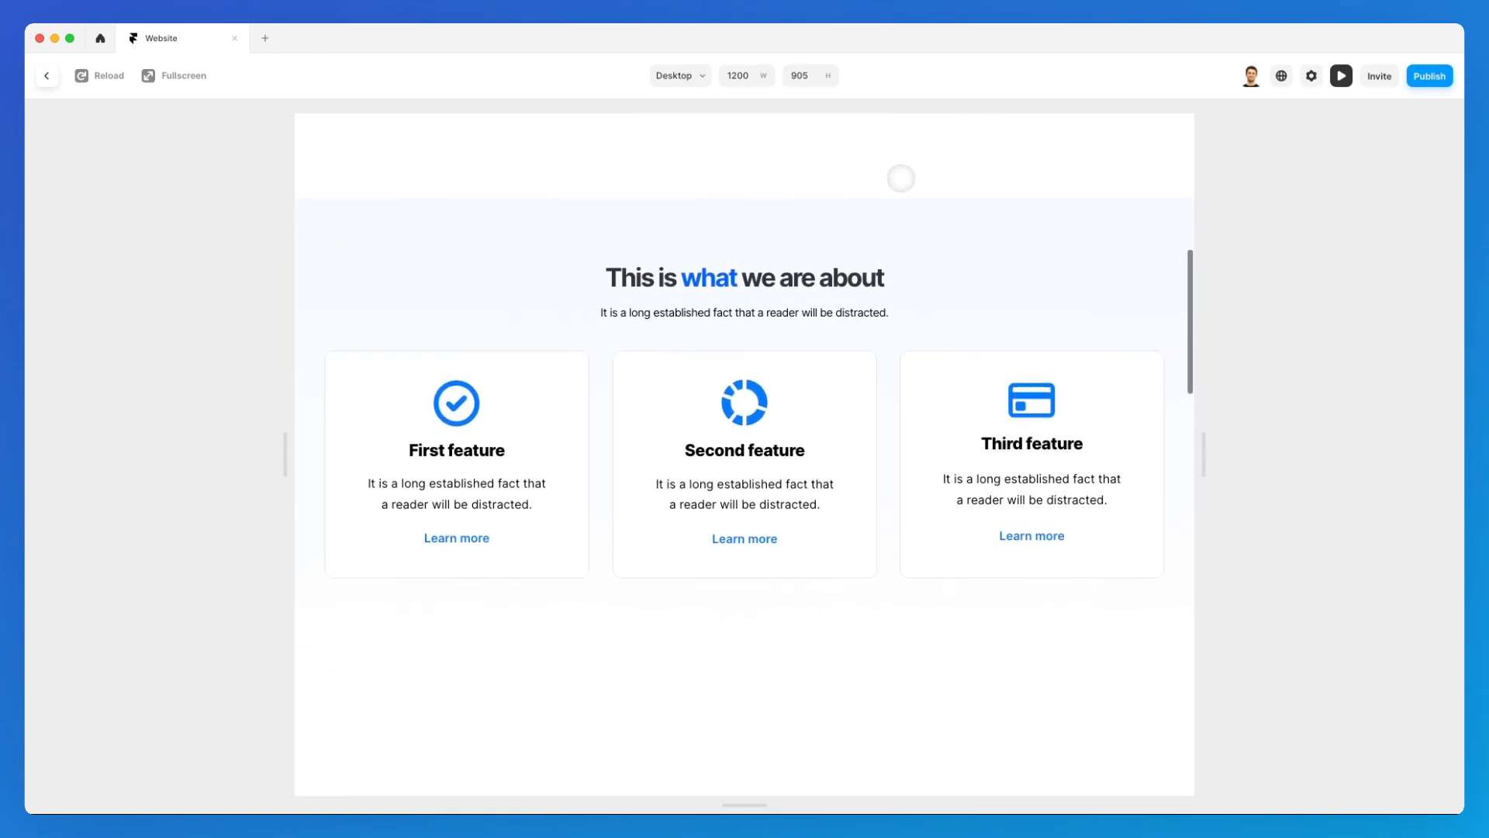
scroll(899, 176, "up", 2)
scroll(901, 178, "down", 1)
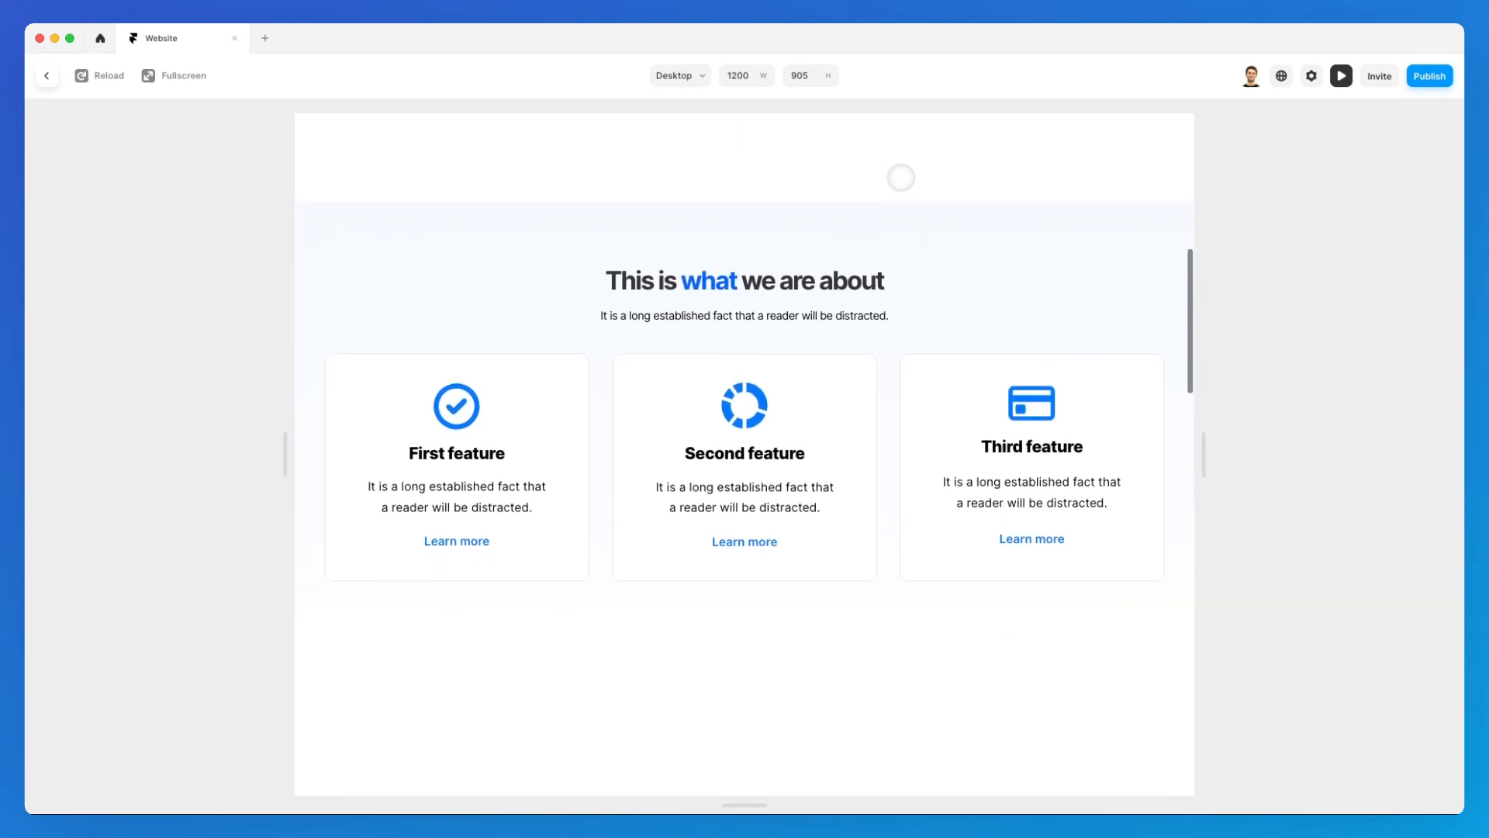
scroll(900, 178, "up", 1)
scroll(901, 179, "down", 1)
scroll(901, 178, "up", 1)
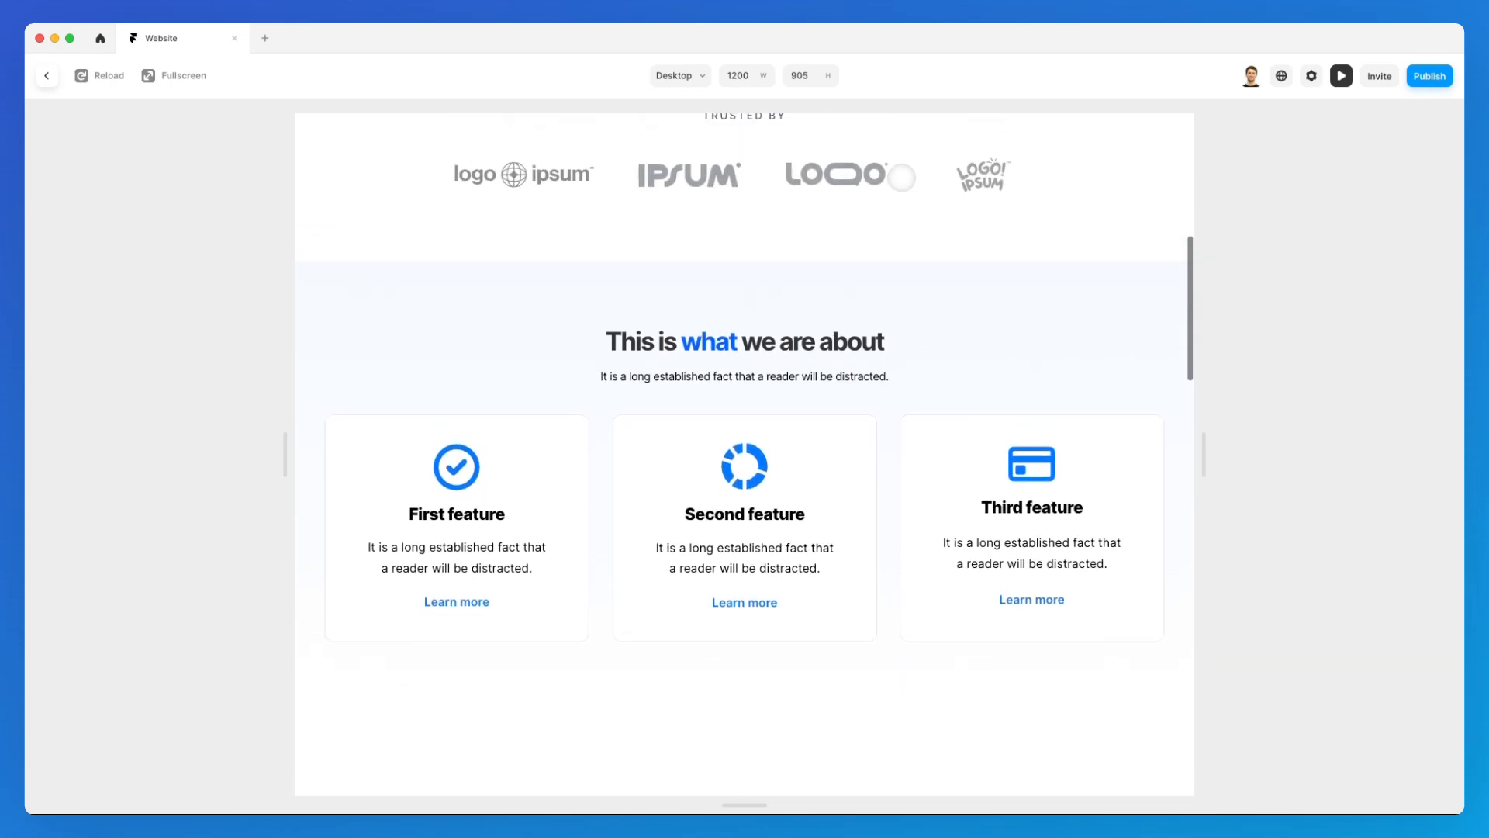
scroll(900, 179, "down", 3)
scroll(901, 180, "up", 5)
scroll(901, 180, "up", 5)
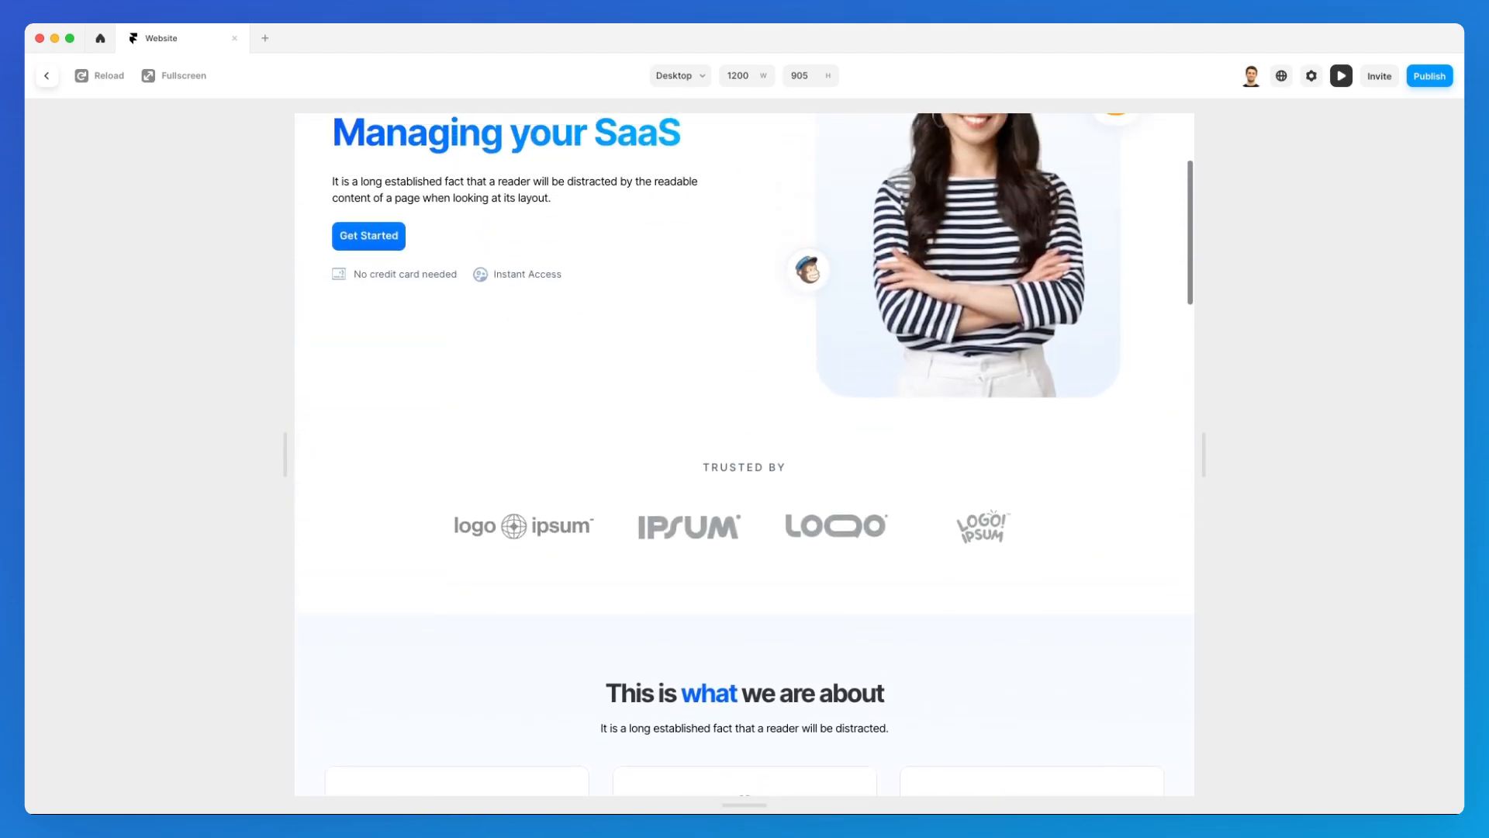
scroll(901, 186, "down", 5)
scroll(900, 187, "down", 3)
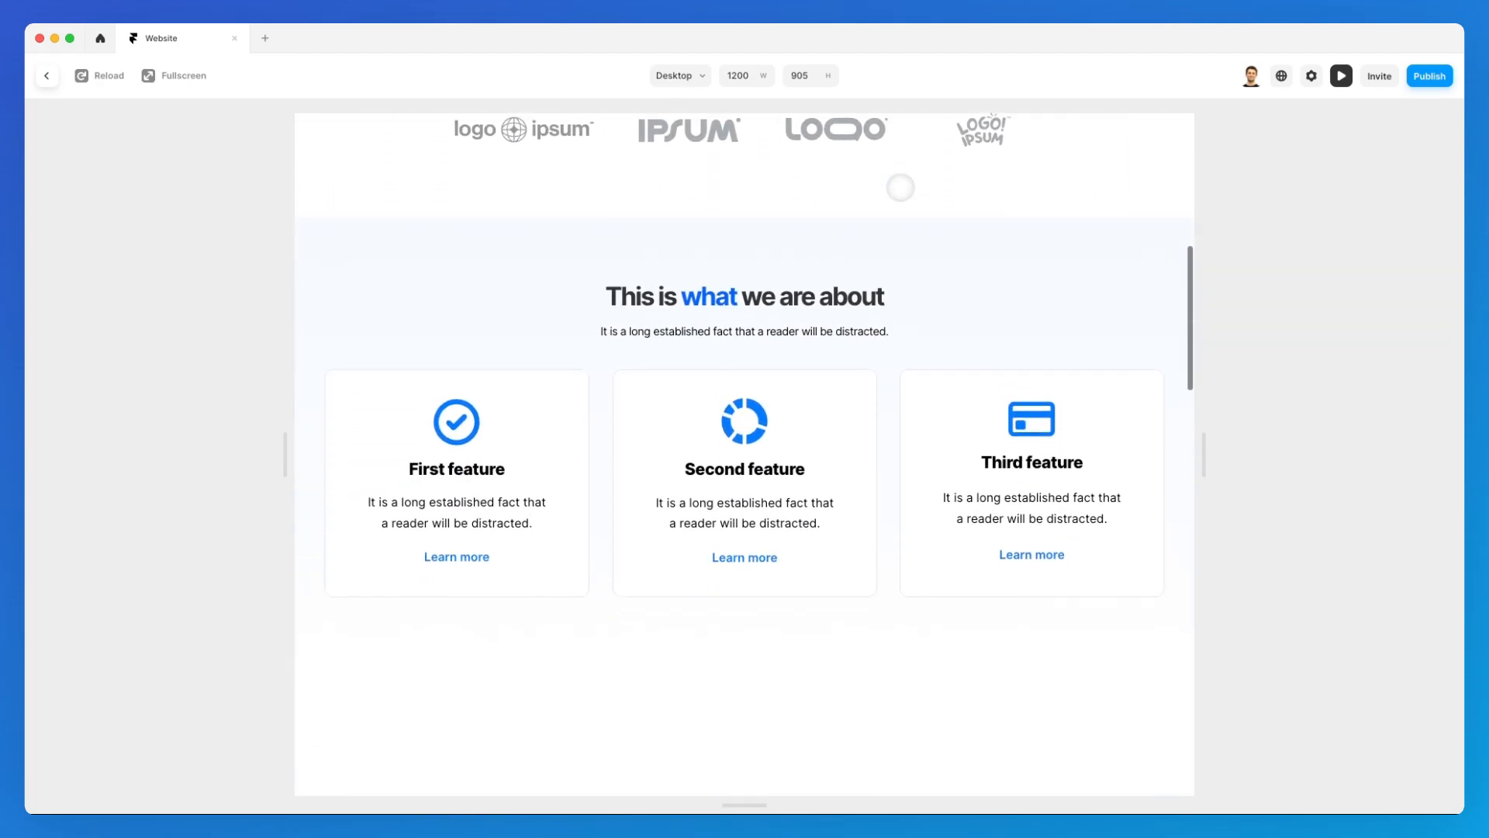
scroll(898, 186, "up", 5)
scroll(900, 186, "up", 5)
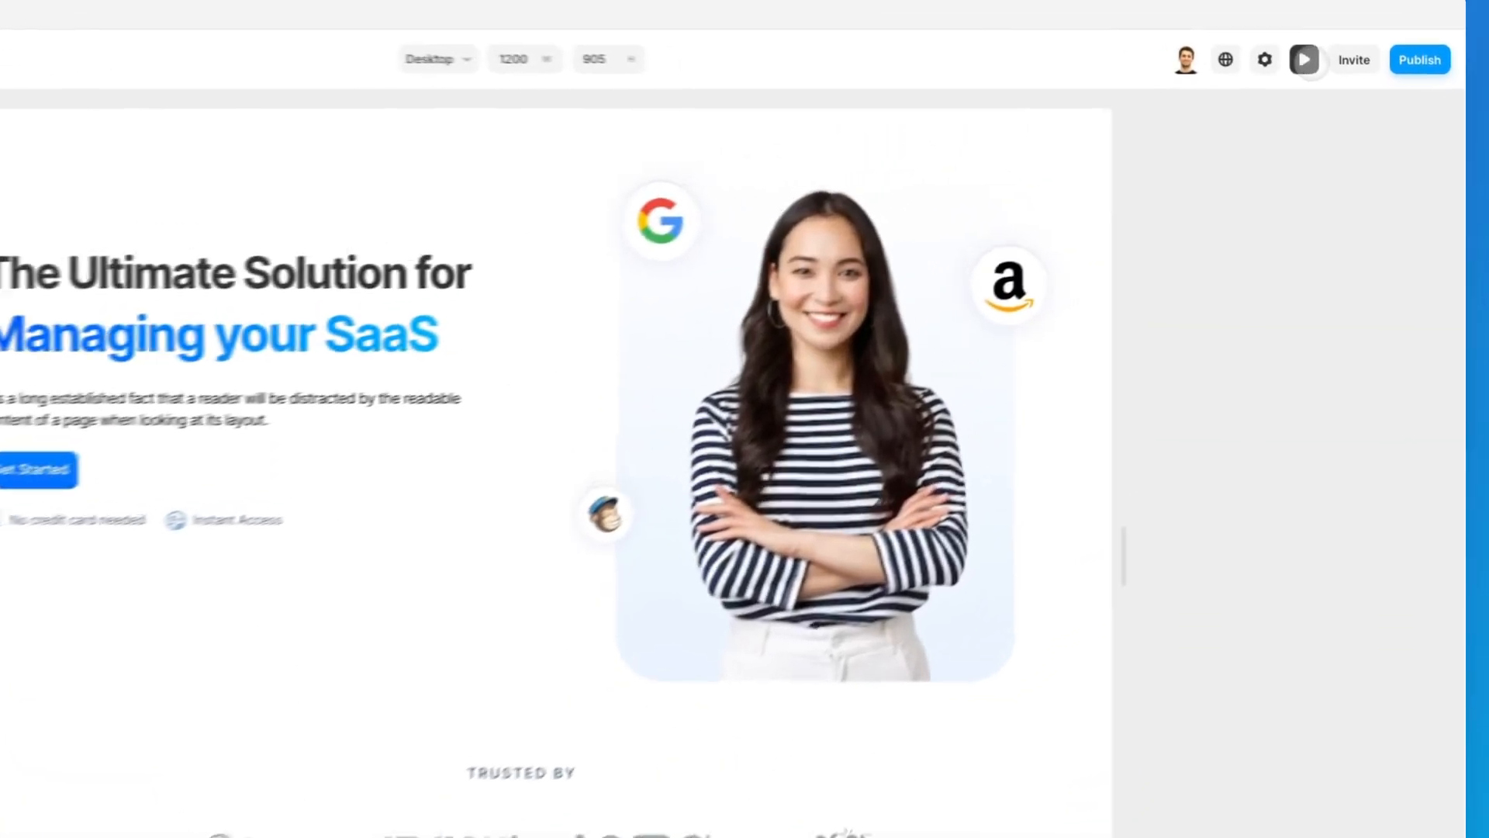
left_click(1304, 59)
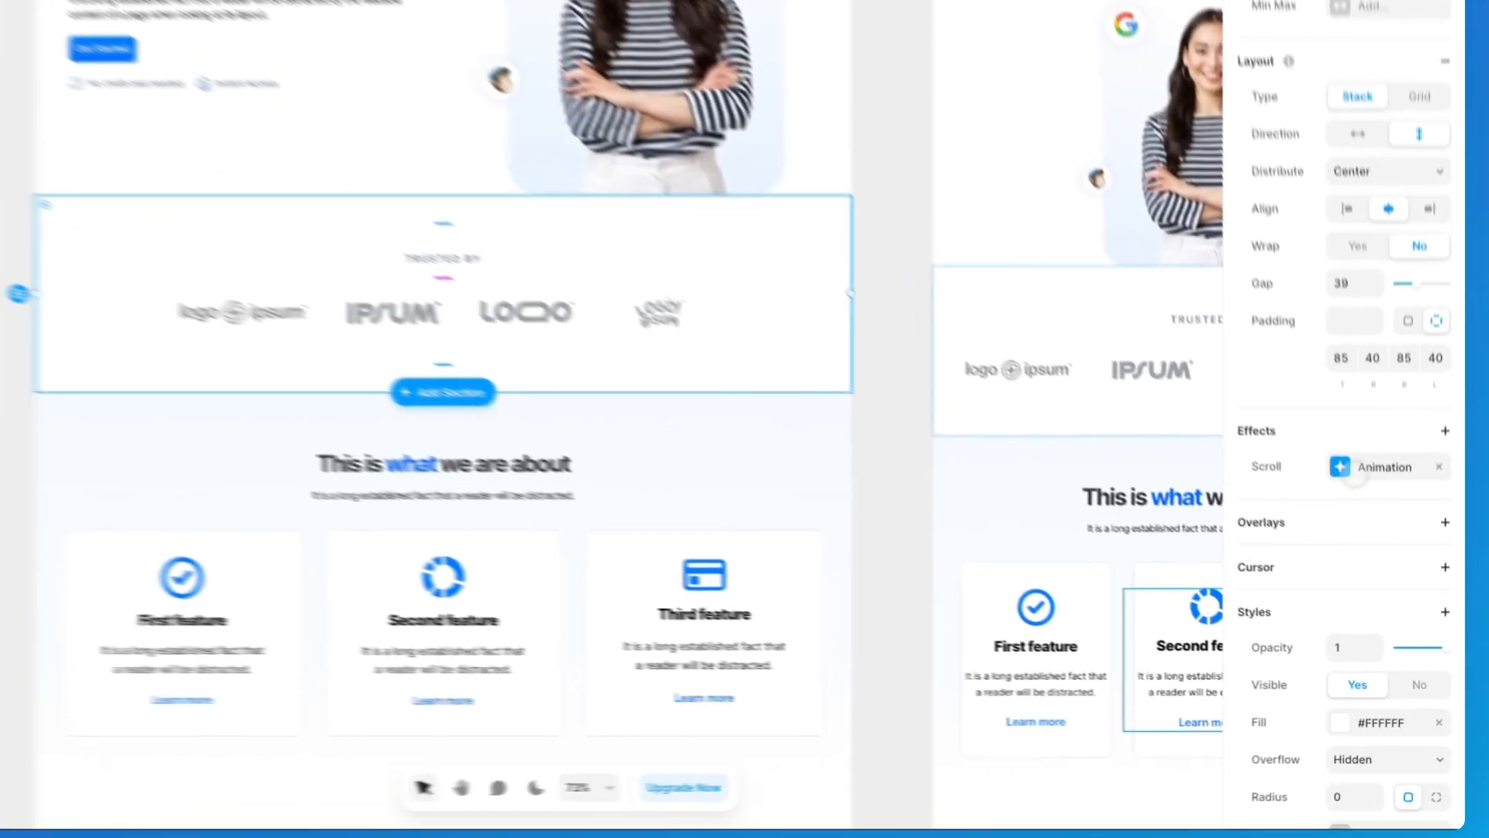
Step: Remove the Scroll Animation effect from the logos section and bring up the effect choices for a replacement
left_click(1395, 523)
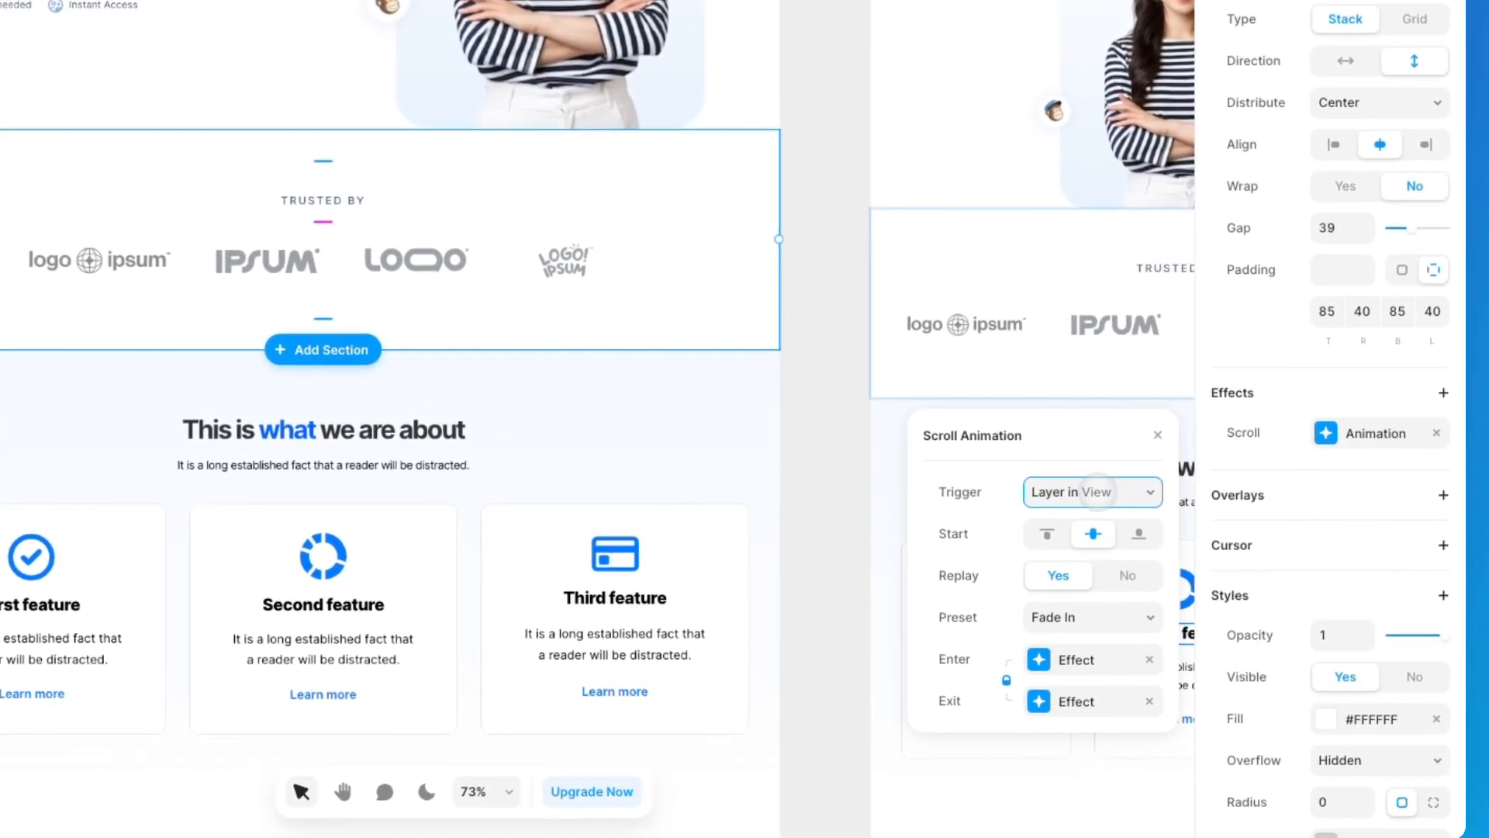
left_click(1436, 432)
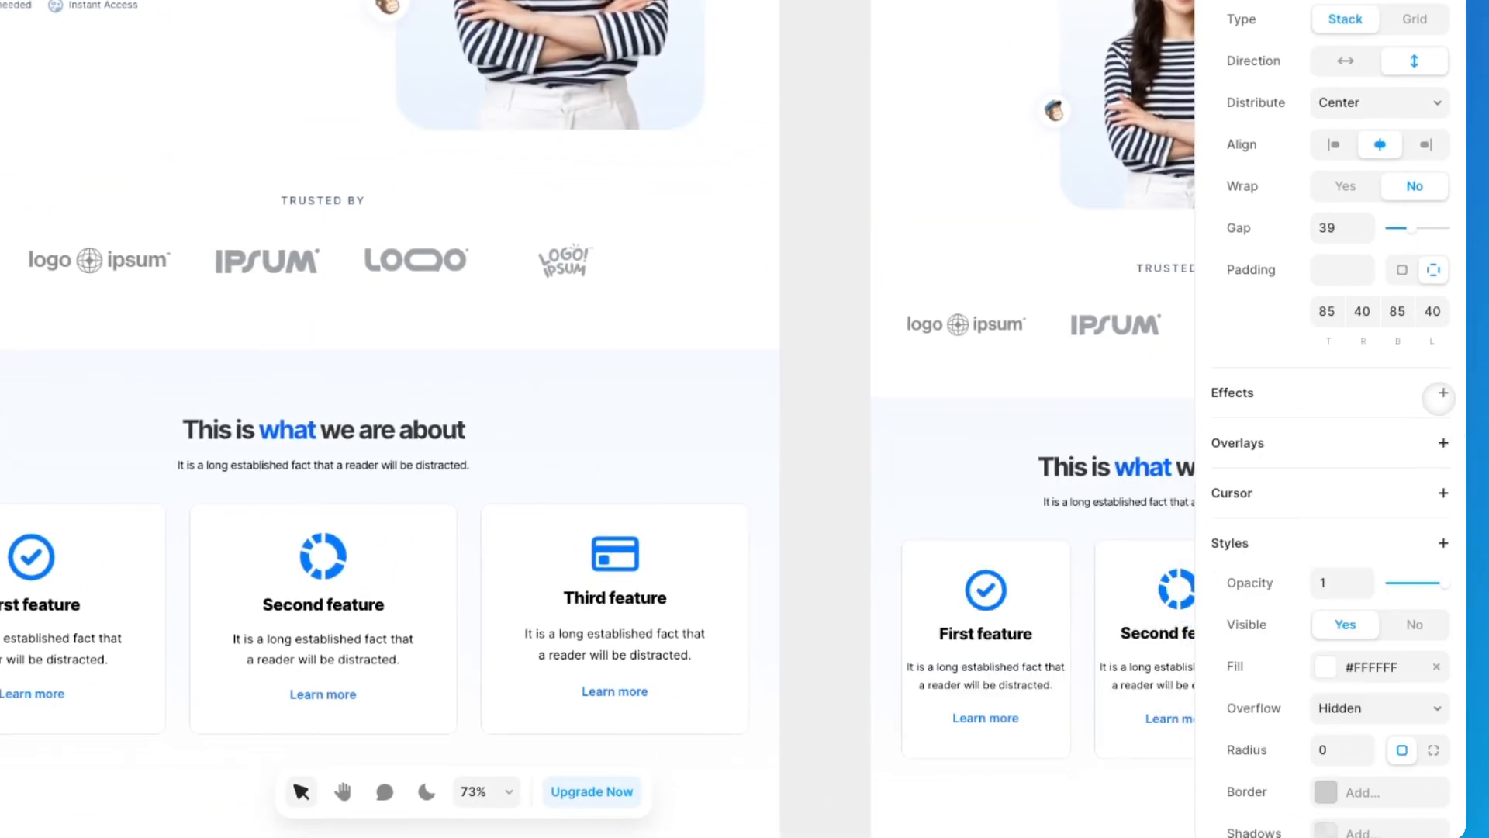
left_click(1443, 392)
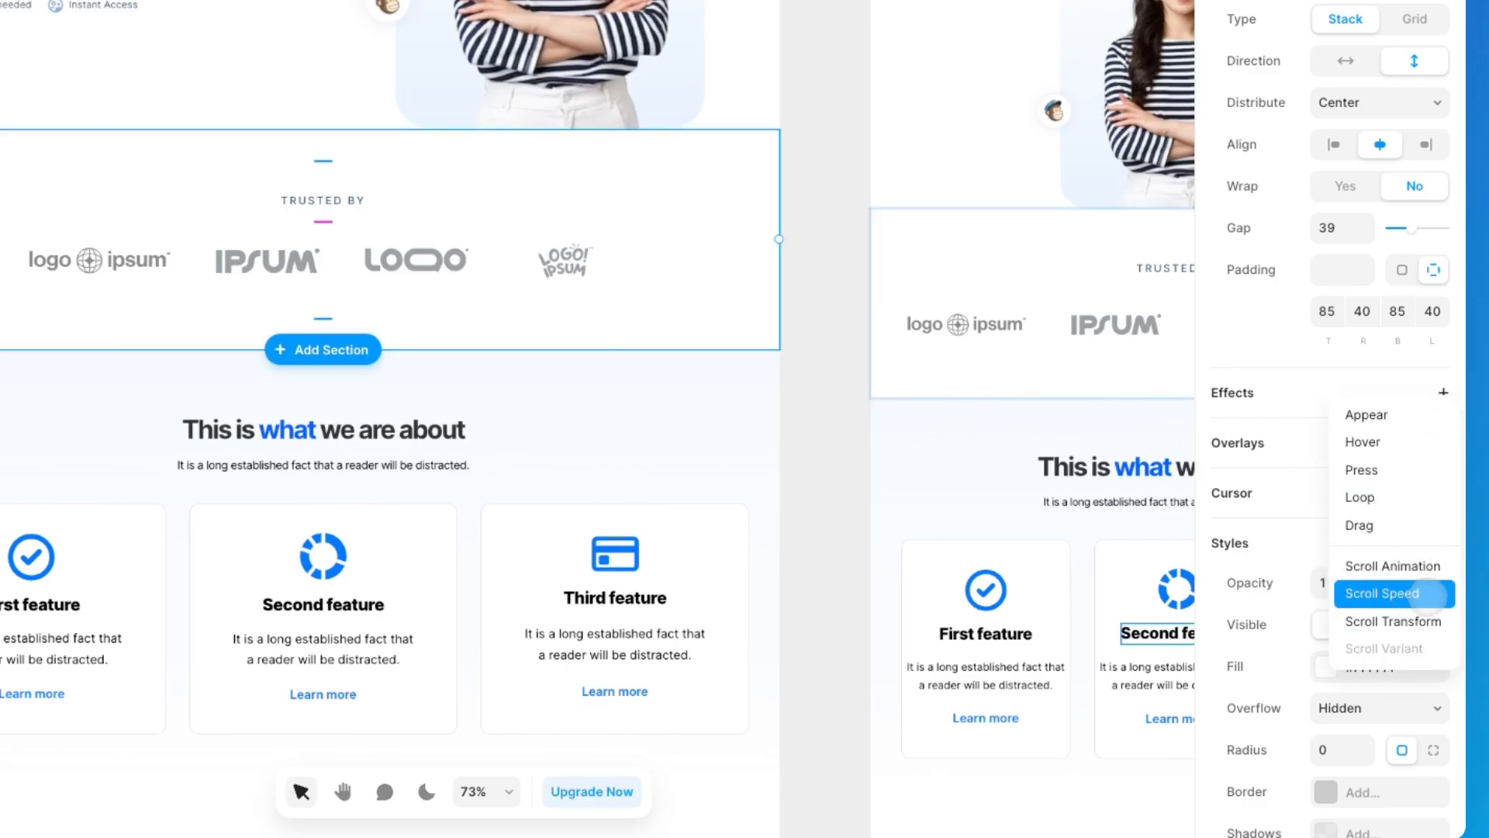